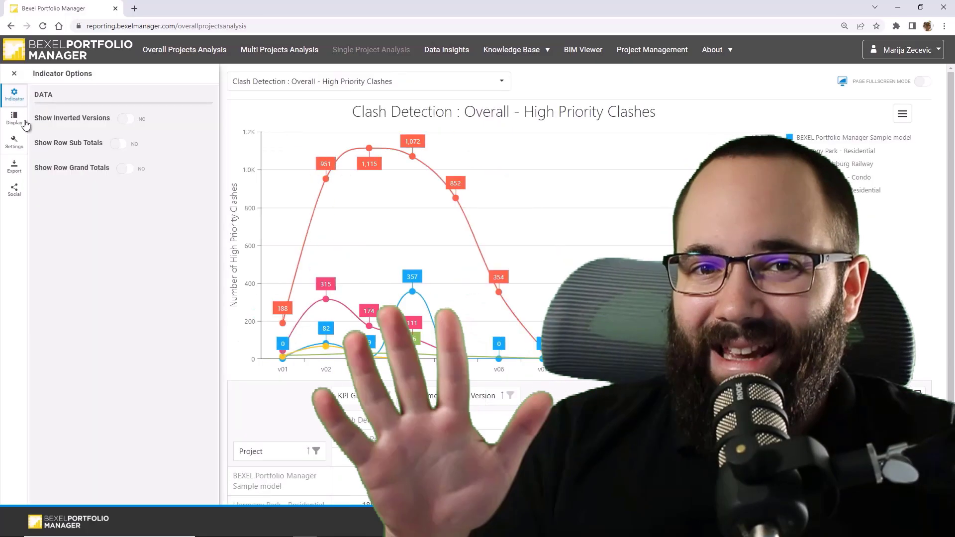
# Show the Overall - High Priority Clashes chart as a stacked bar chart.
pyautogui.click(15, 118)
pyautogui.click(66, 136)
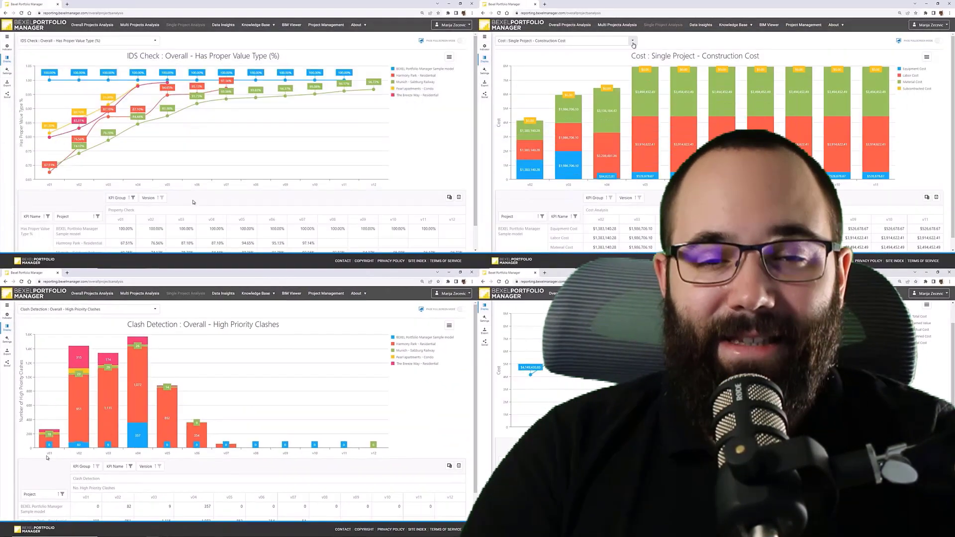
# Examine the element counts per category and project version in the multi-project analysis table.
pyautogui.scroll(-1, 117, 474)
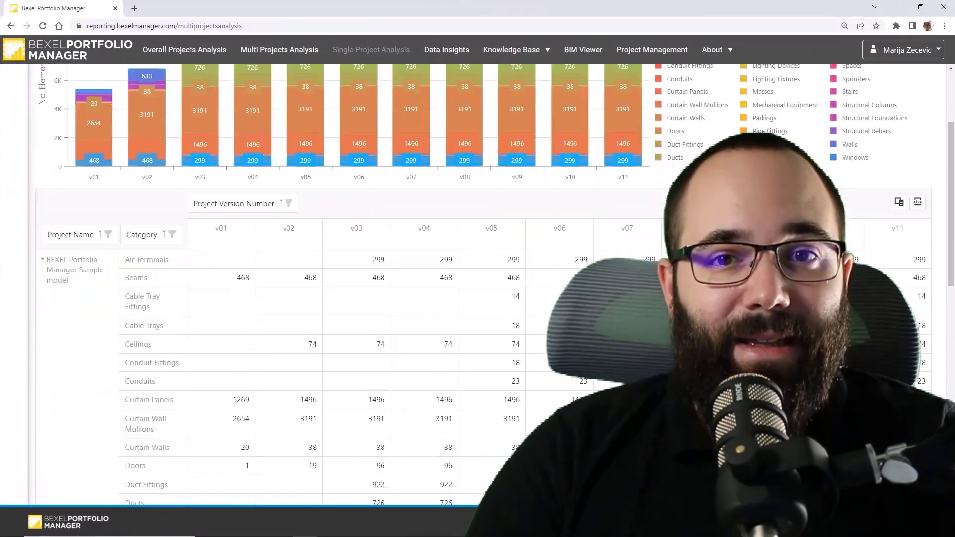
pyautogui.scroll(-10, 477, 283)
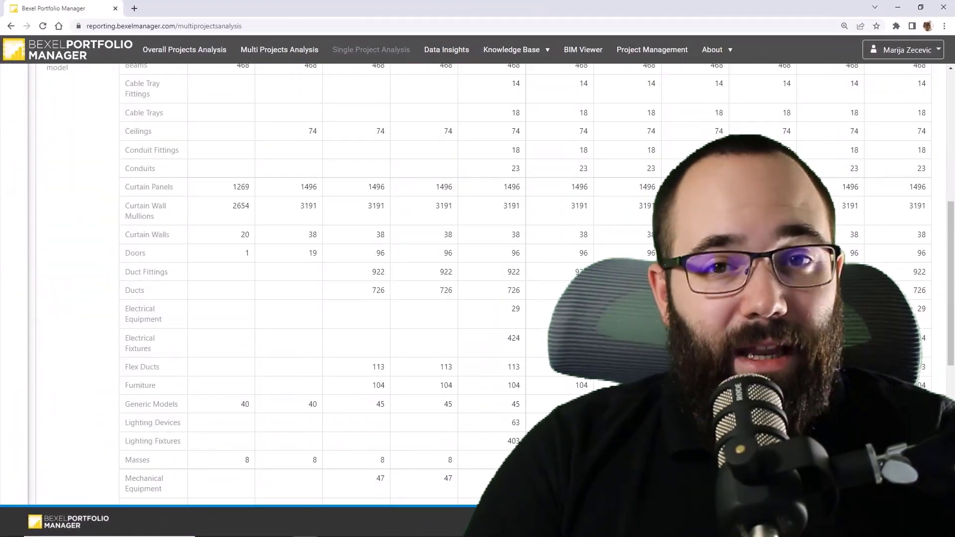
pyautogui.scroll(7, 477, 284)
pyautogui.scroll(5, 478, 269)
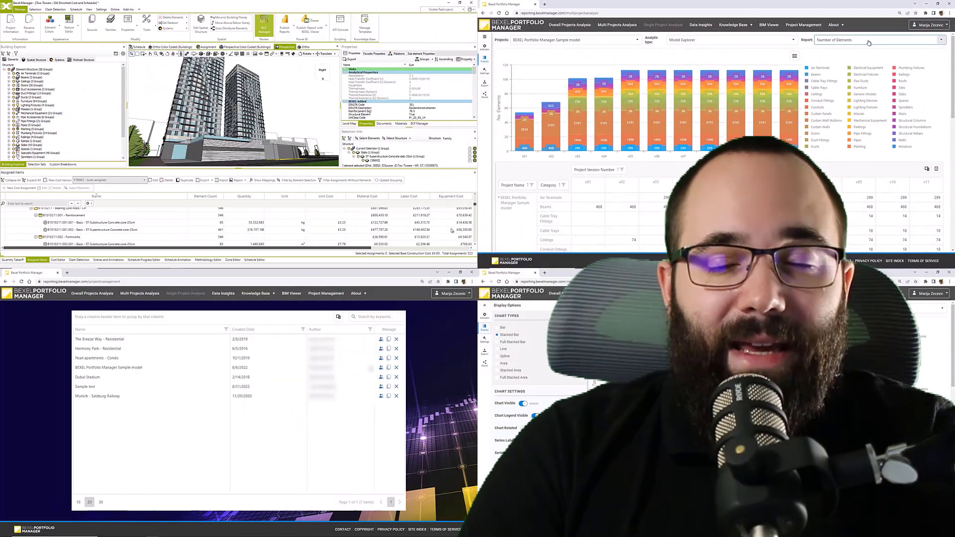
# Switch the sample model's report to Total Cost and open the BEXEL Portfolio Manager Sample model's project user list.
pyautogui.click(842, 52)
pyautogui.click(381, 367)
pyautogui.click(172, 354)
pyautogui.click(855, 65)
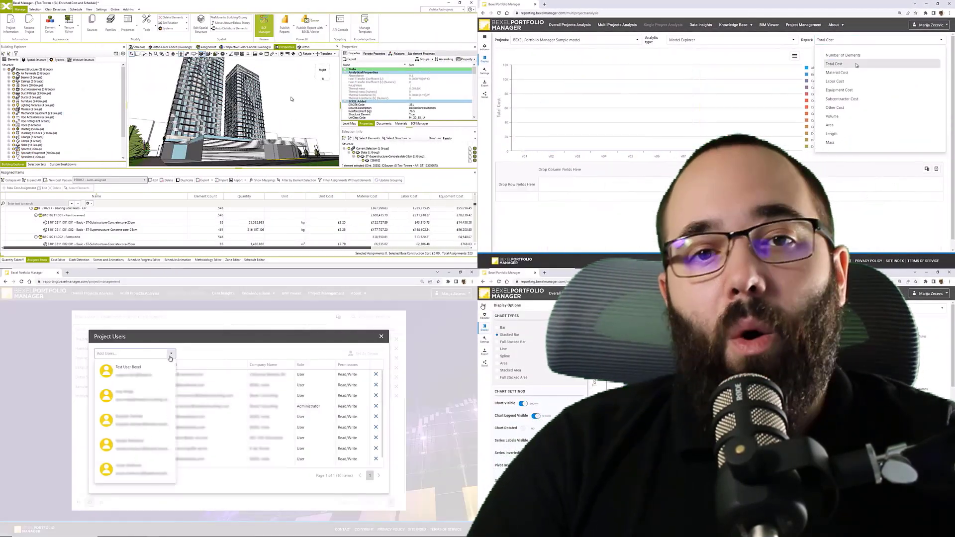
# Add the test user to the sample model's project users.
pyautogui.click(129, 9)
pyautogui.click(157, 374)
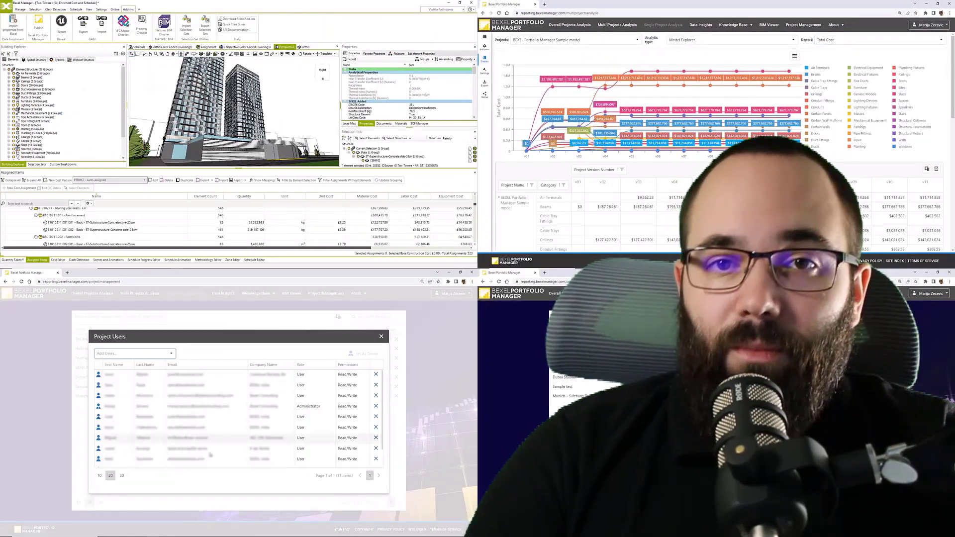
pyautogui.scroll(-3, 716, 144)
pyautogui.scroll(-5, 716, 144)
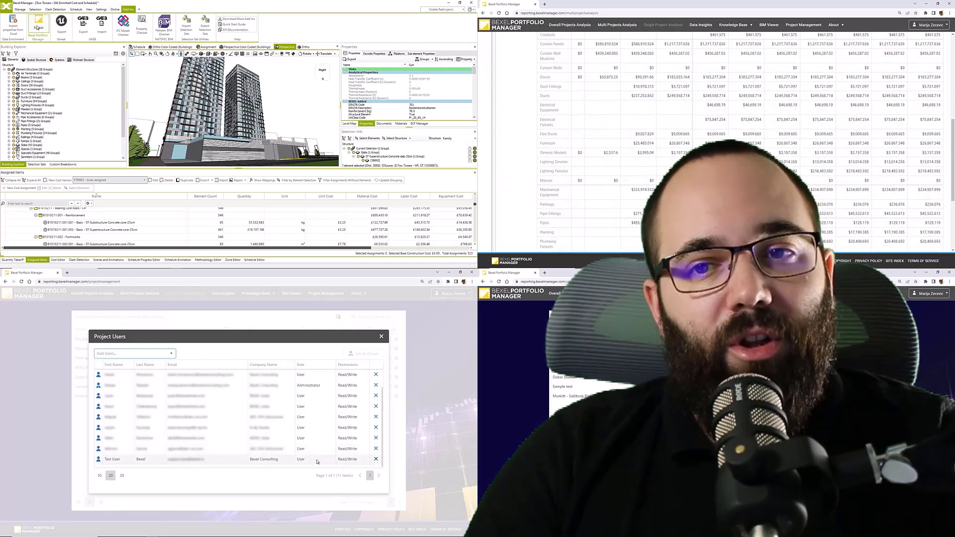
# Switch the added user's role to Administrator and back to User, and open the Two Towers publishing dialog and the chart's display options.
pyautogui.click(313, 459)
pyautogui.click(38, 27)
pyautogui.scroll(8, 716, 144)
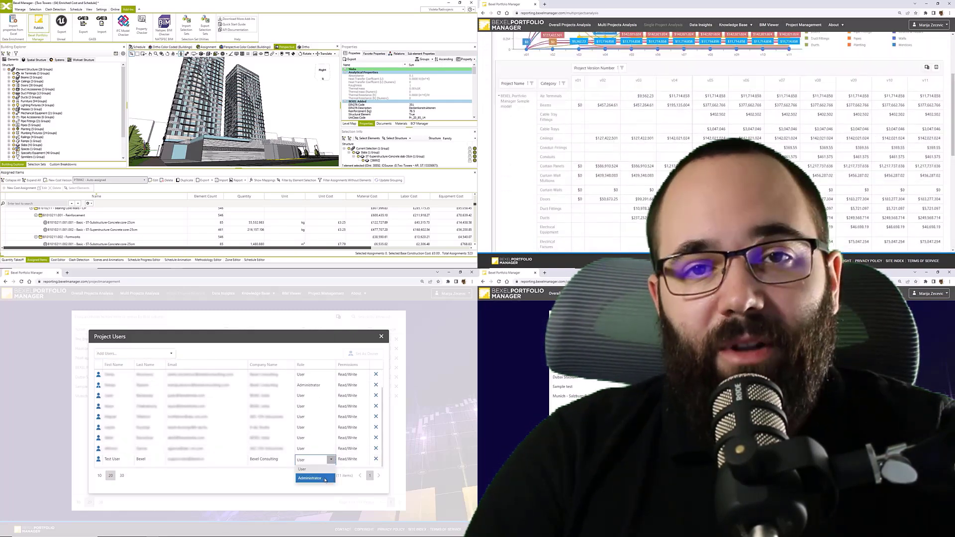
pyautogui.click(325, 478)
pyautogui.click(314, 459)
pyautogui.click(485, 39)
pyautogui.click(320, 469)
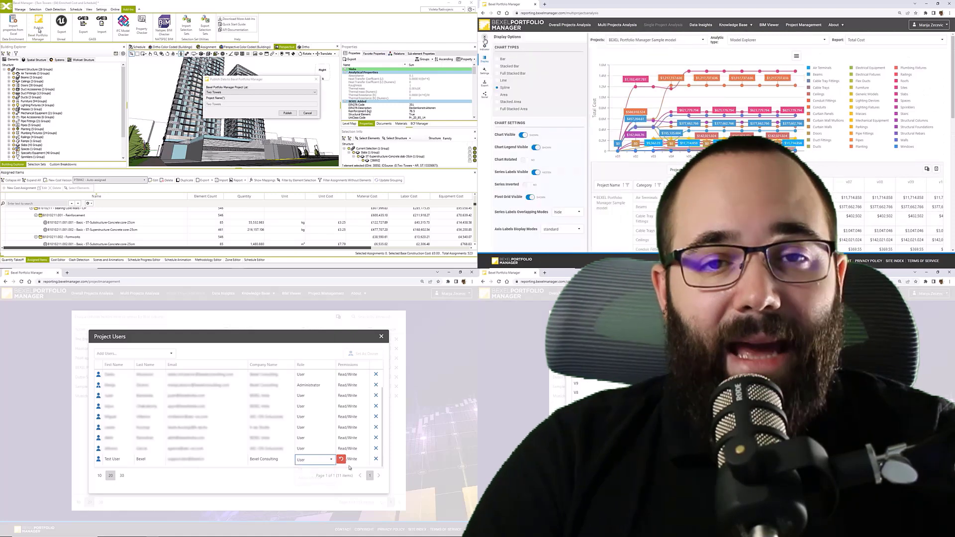
# Show the Total Cost chart as stacked bars without series labels and publish the Two Towers project to Bexel Portfolio Manager.
pyautogui.click(364, 460)
pyautogui.click(507, 66)
pyautogui.click(353, 477)
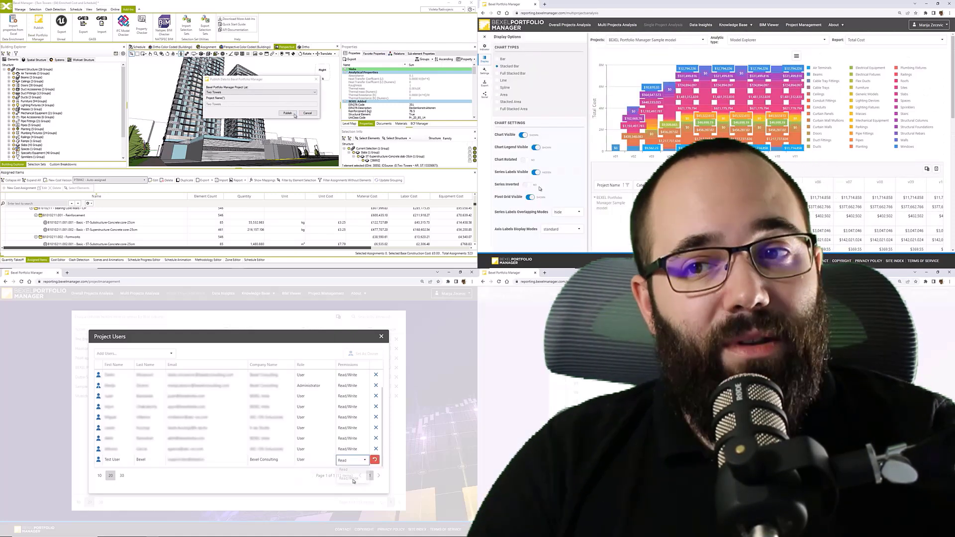
pyautogui.click(288, 113)
pyautogui.click(535, 172)
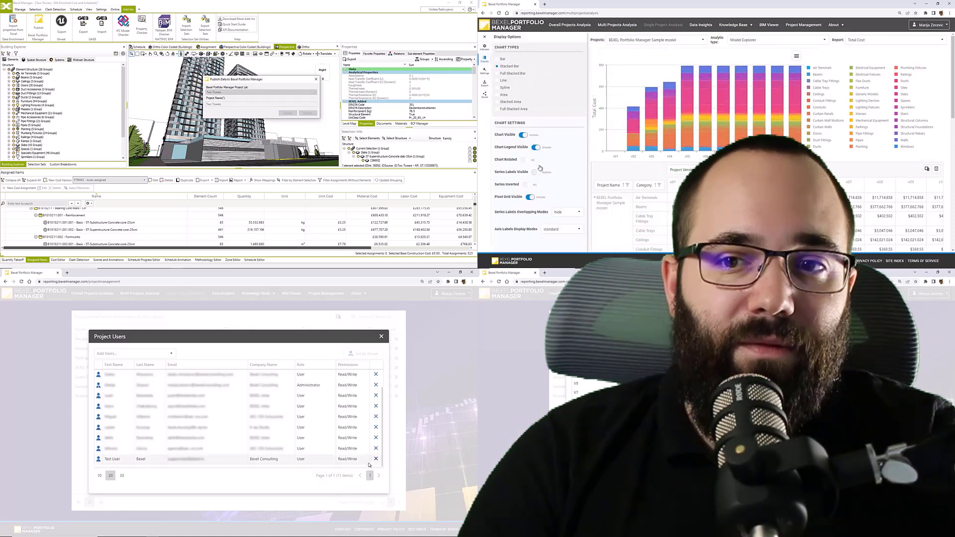
# Remove the test user from the project's user list.
pyautogui.click(375, 458)
pyautogui.click(484, 50)
pyautogui.click(224, 427)
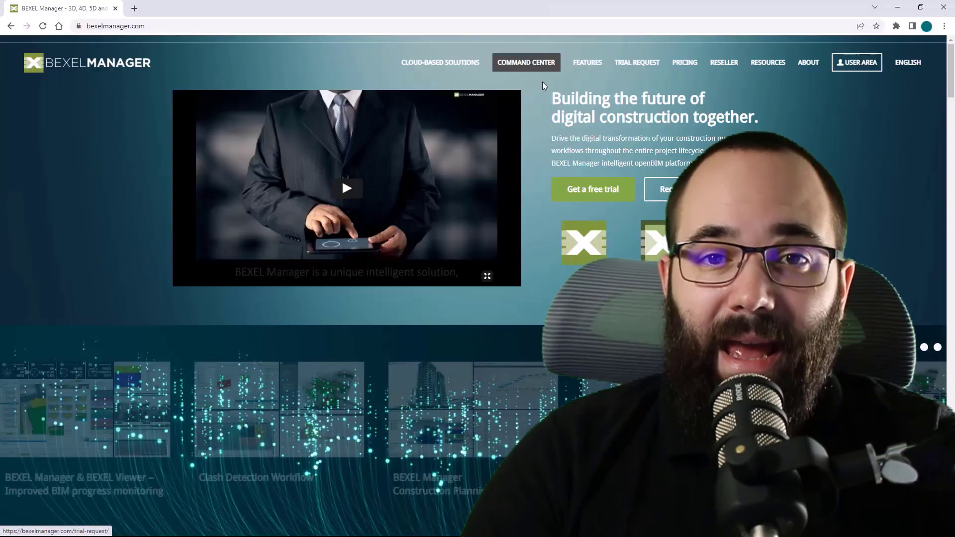
# On the BEXEL Manager website, open the BEXEL Viewer and BEXEL Portfolio Manager pages in separate tabs and view the Portfolio Manager page.
pyautogui.moveTo(468, 65)
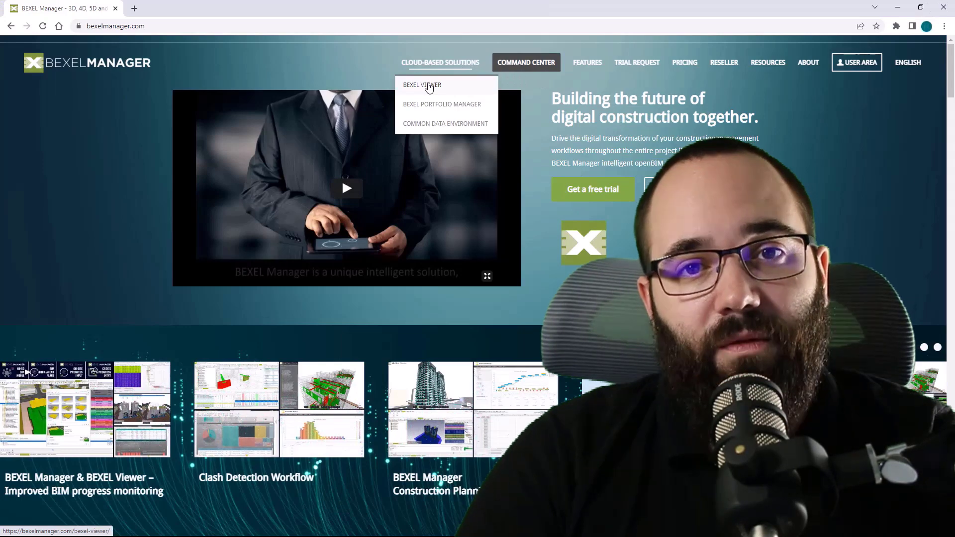
pyautogui.middleClick(428, 88)
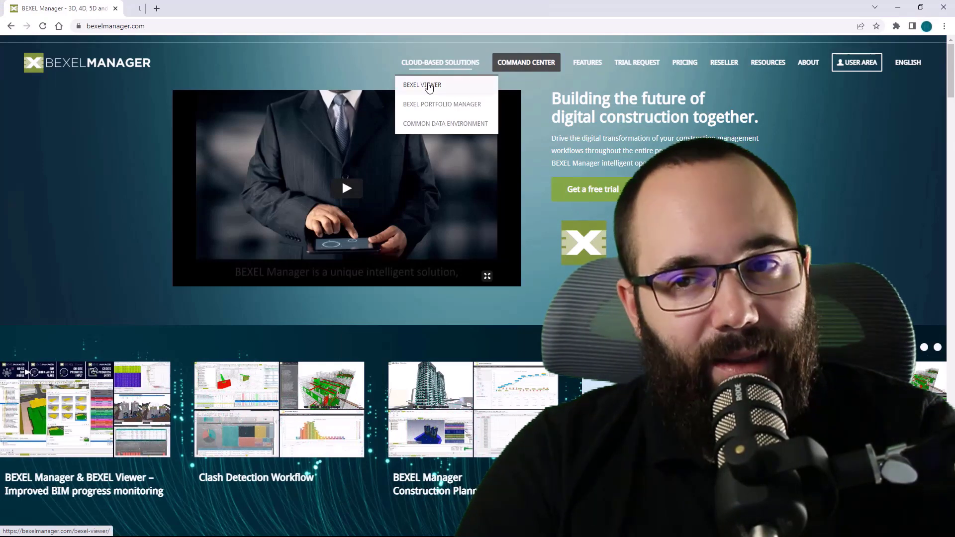
pyautogui.middleClick(432, 106)
pyautogui.click(298, 8)
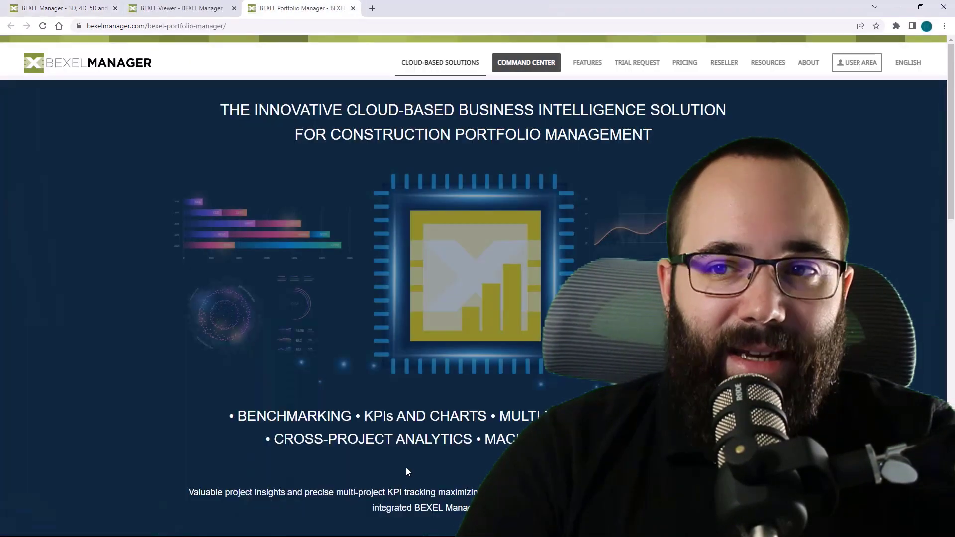
# Look through the Portfolio Manager page, view its free trial request form and close the form.
pyautogui.scroll(-3, 291, 391)
pyautogui.scroll(-3, 290, 391)
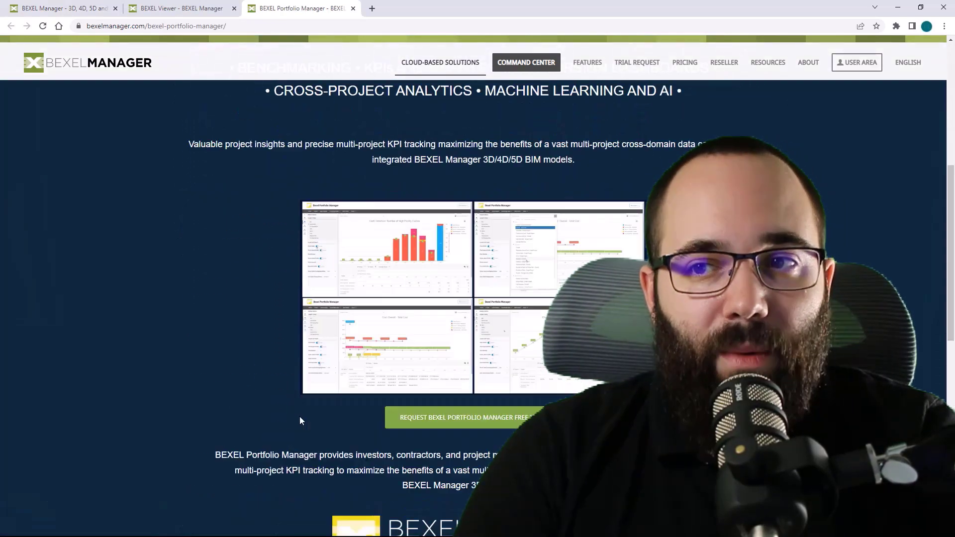
pyautogui.click(432, 417)
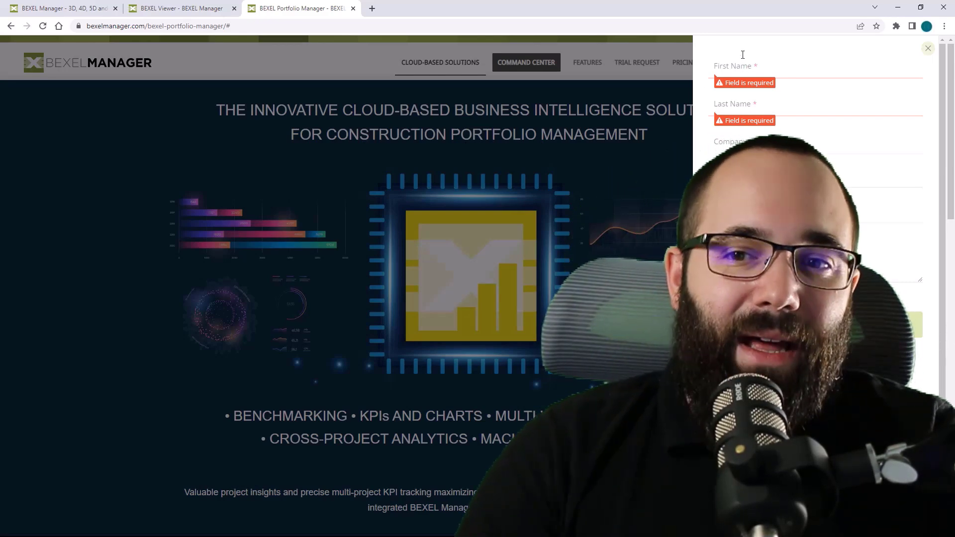
pyautogui.click(928, 49)
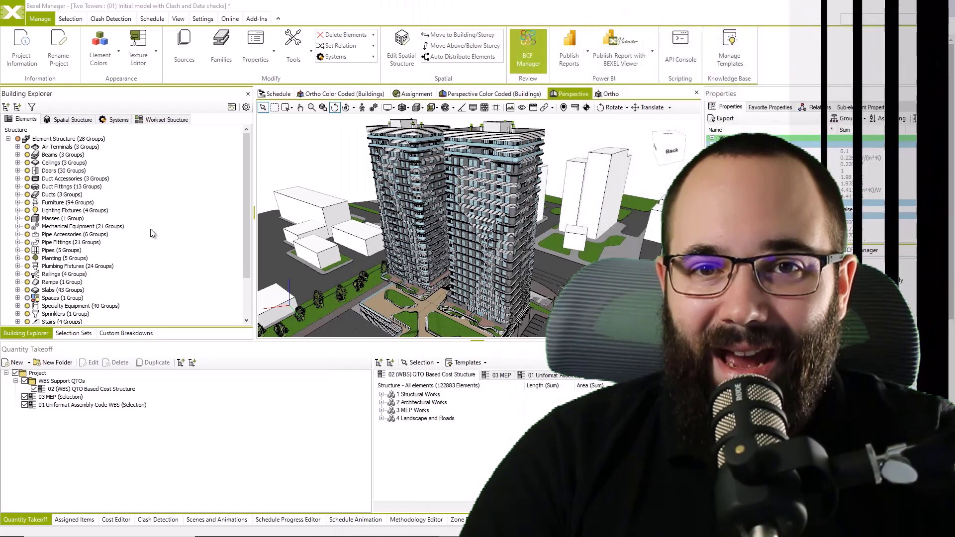
# In Bexel Manager, view the Two Towers selection sets and check the cost and schedule editors for existing data.
pyautogui.click(74, 333)
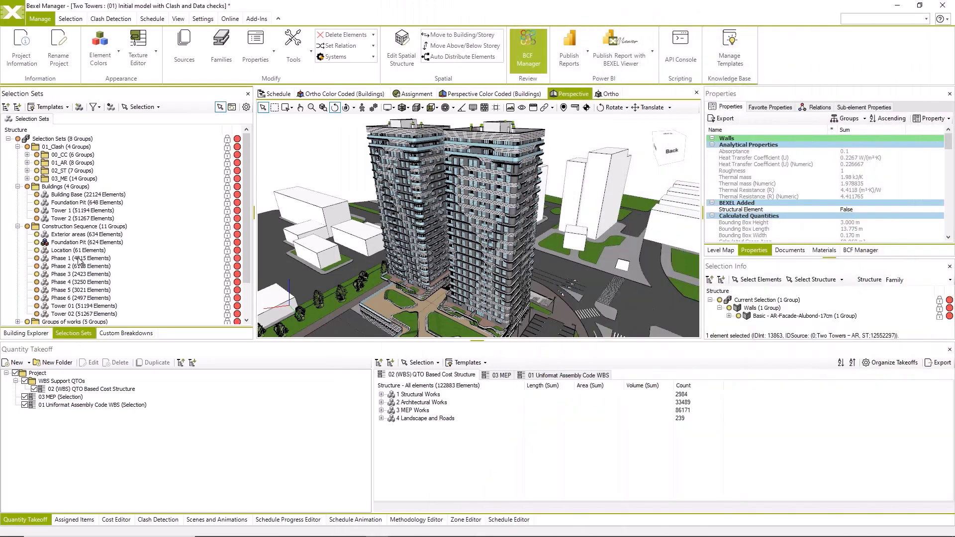
pyautogui.scroll(-2, 80, 260)
pyautogui.scroll(2, 80, 260)
pyautogui.click(116, 519)
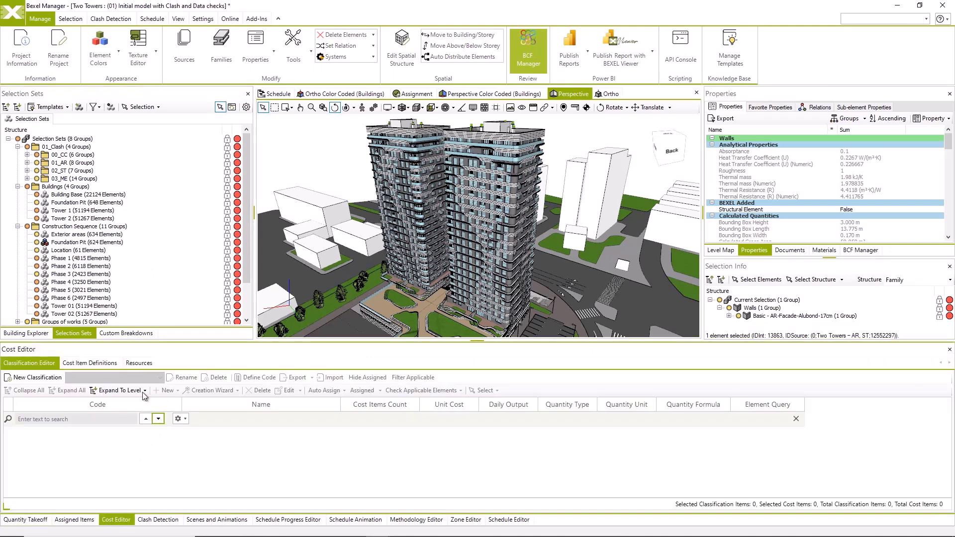
pyautogui.click(514, 522)
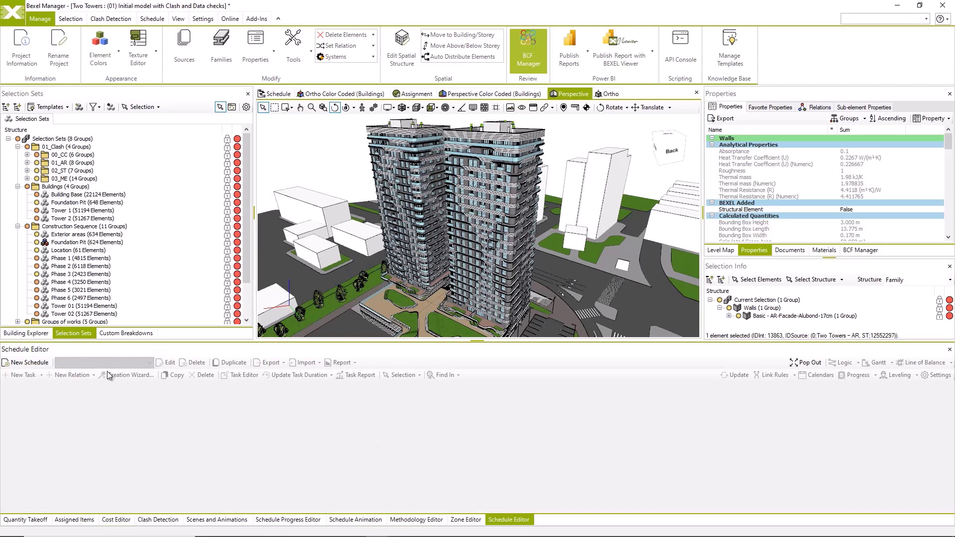
# Review the clash counts by priority across the project's clash detection jobs.
pyautogui.click(157, 519)
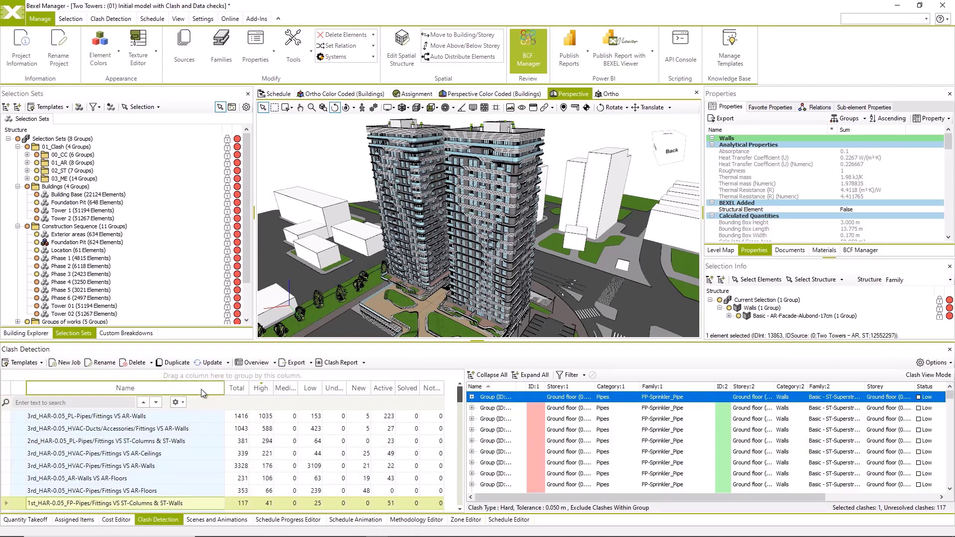
pyautogui.scroll(-3, 314, 436)
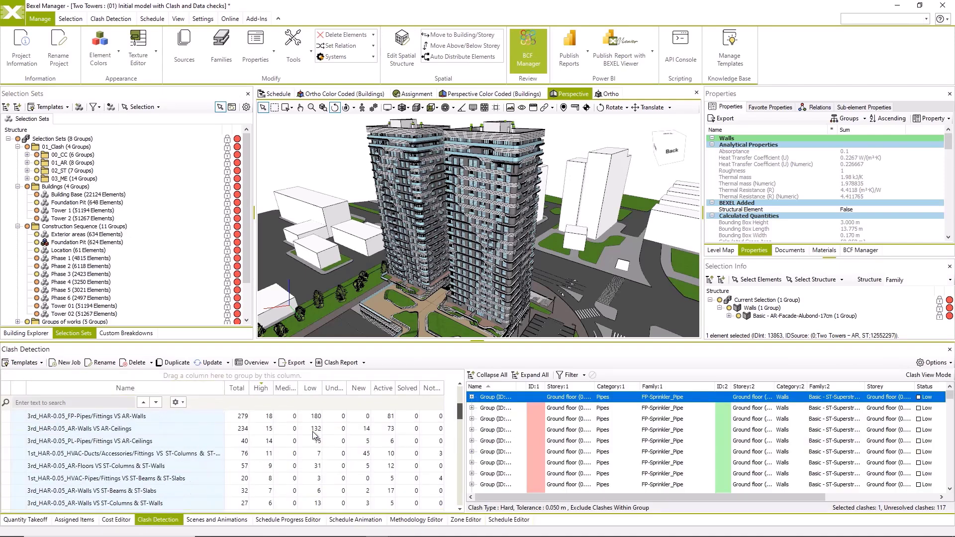
pyautogui.scroll(3, 314, 436)
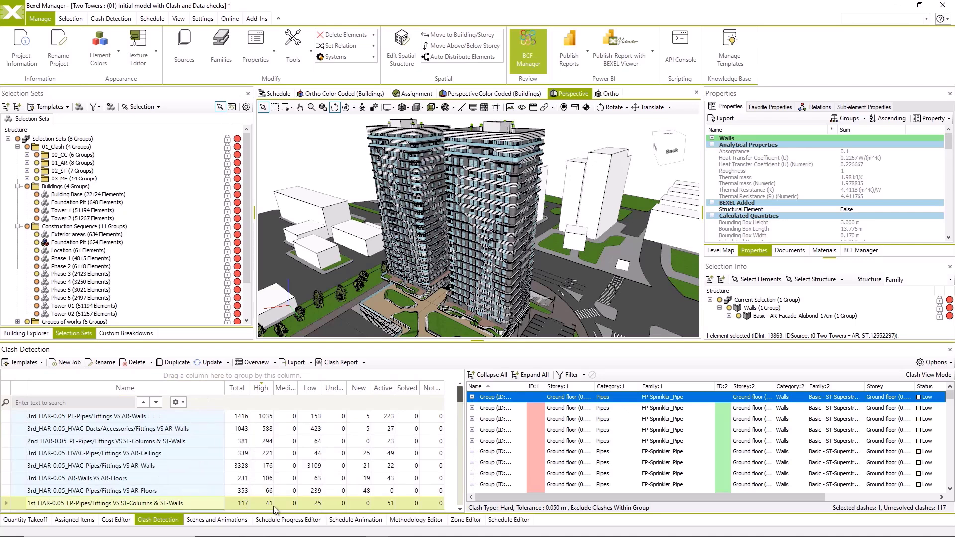
# Inspect in 3D an active -2nd Floor clash from the 1st_HAR-0.05_FP-Pipes/Fittings VS ST-Columns & ST-Walls job.
pyautogui.click(285, 504)
pyautogui.click(317, 504)
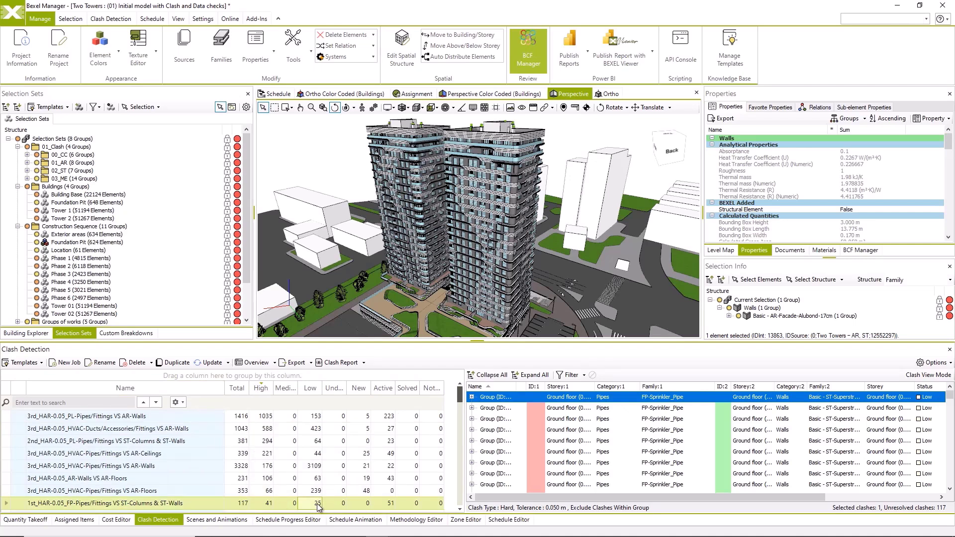
pyautogui.click(524, 473)
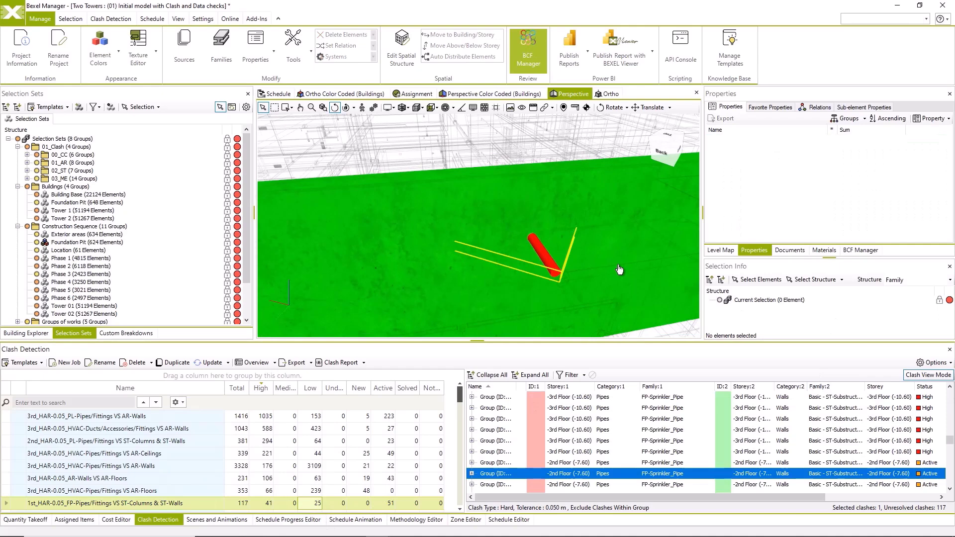
pyautogui.moveTo(619, 269); pyautogui.dragTo(586, 249)
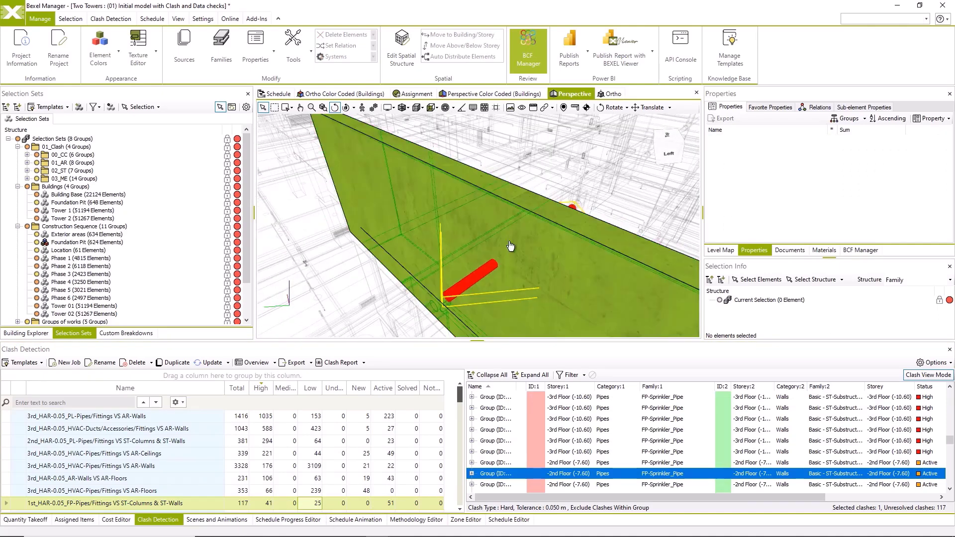
# Open the Property Checker, review the Concept Design check results per category and close it.
pyautogui.click(264, 21)
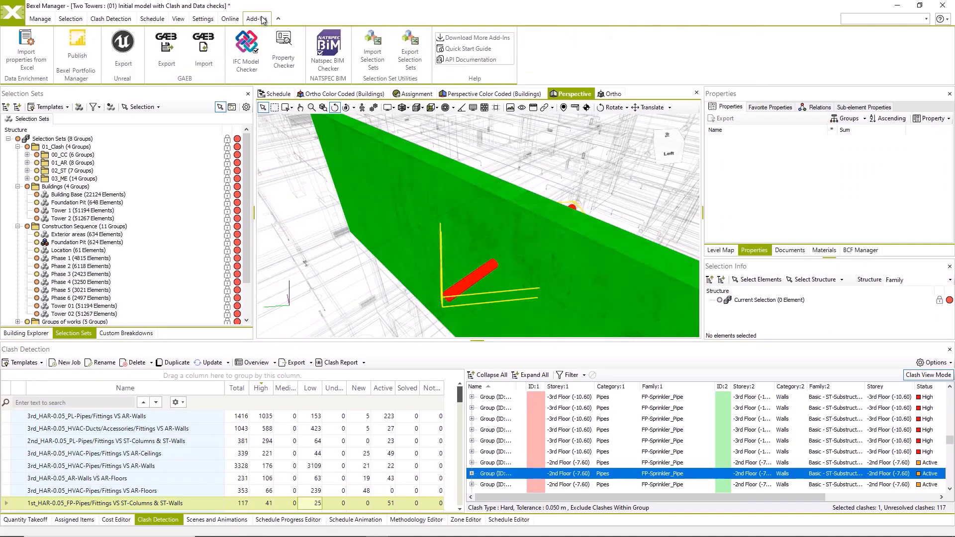
pyautogui.click(287, 53)
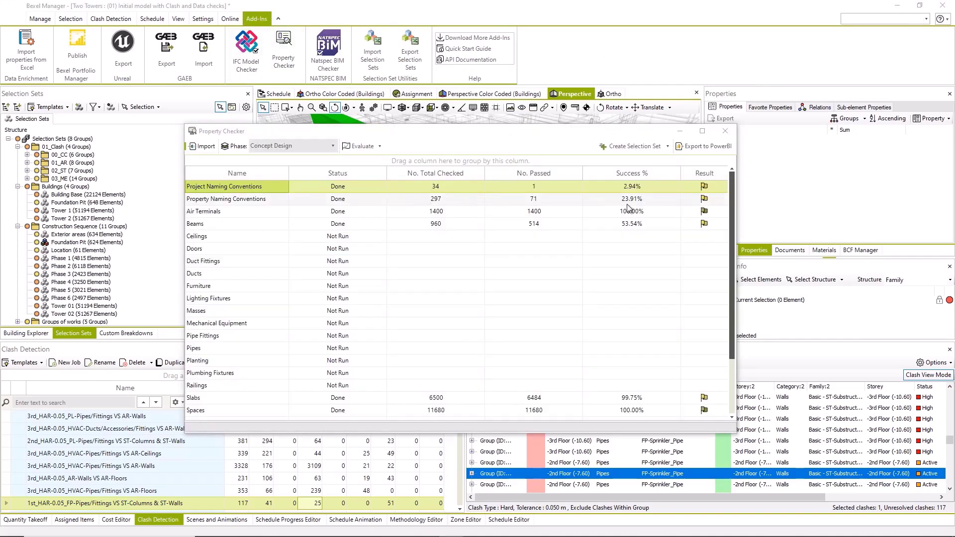
pyautogui.scroll(-2, 474, 225)
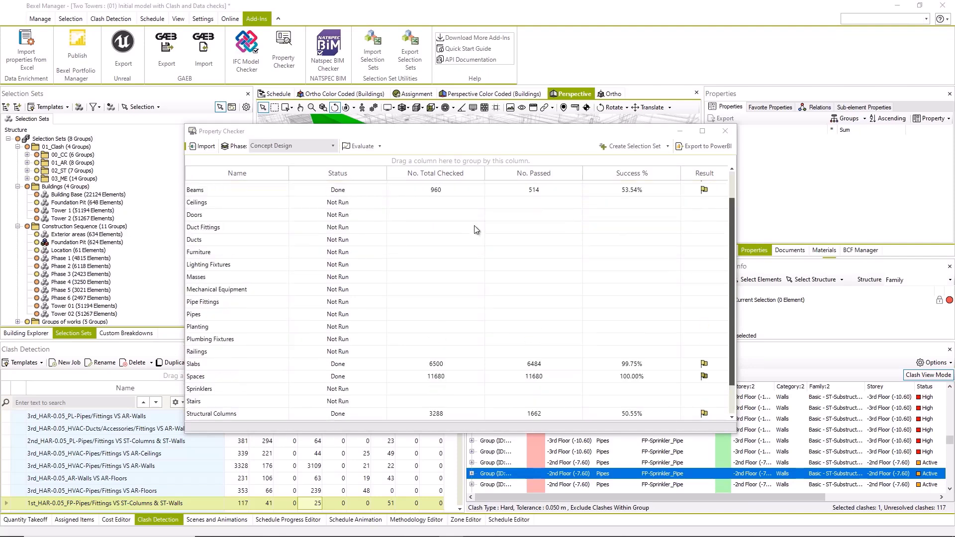
pyautogui.press('Escape')
# Locate the BEXEL Portfolio Manager Publisher add-in in the website's user materials and read the Portfolio Manager instructions.
pyautogui.click(76, 44)
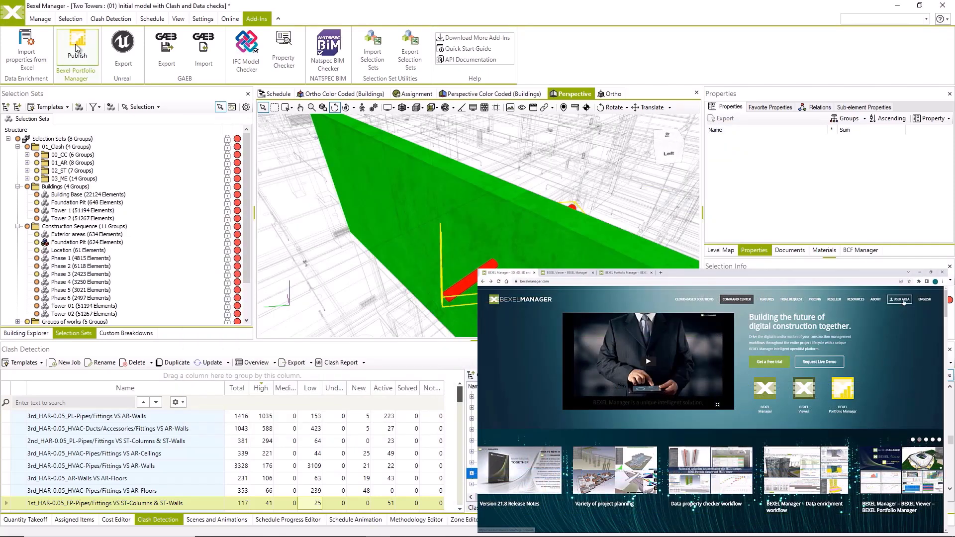
pyautogui.click(830, 380)
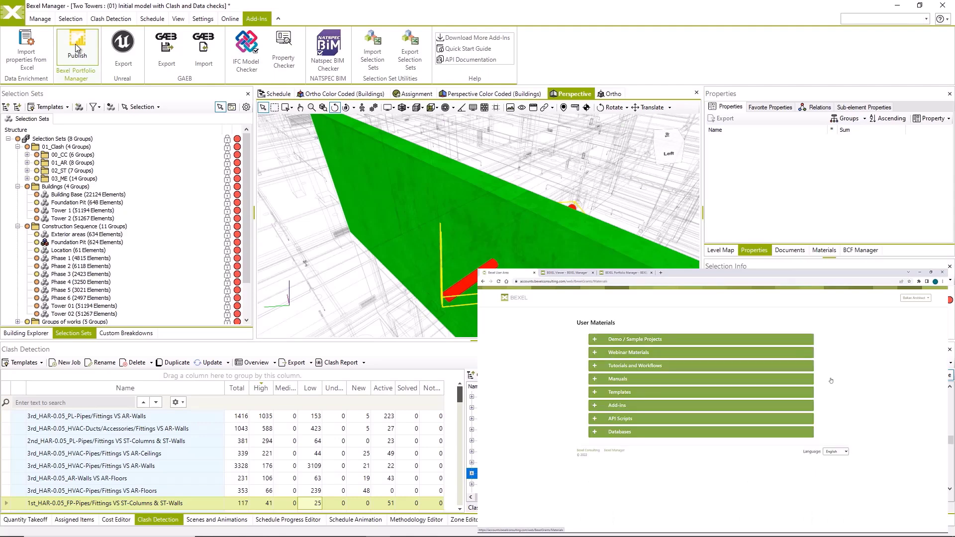
pyautogui.click(594, 406)
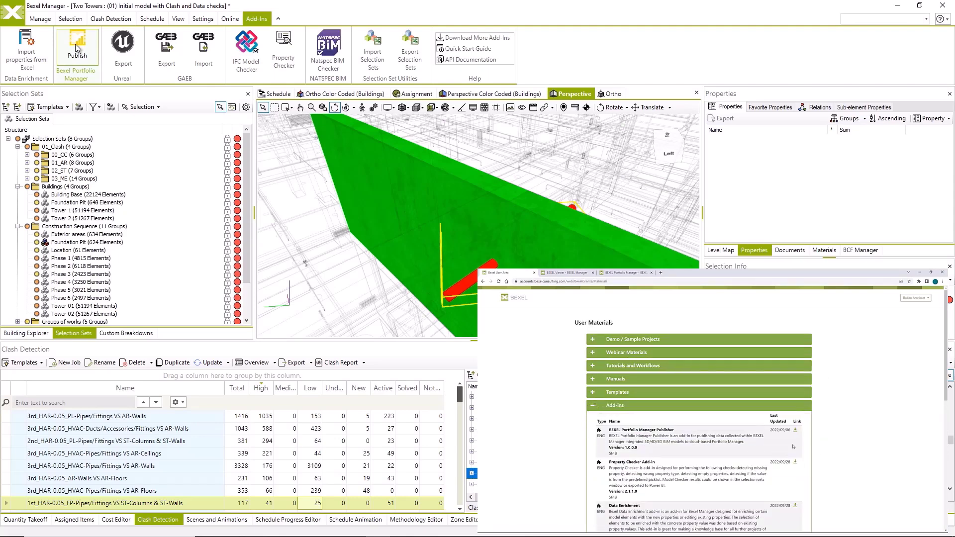
pyautogui.scroll(-2, 852, 410)
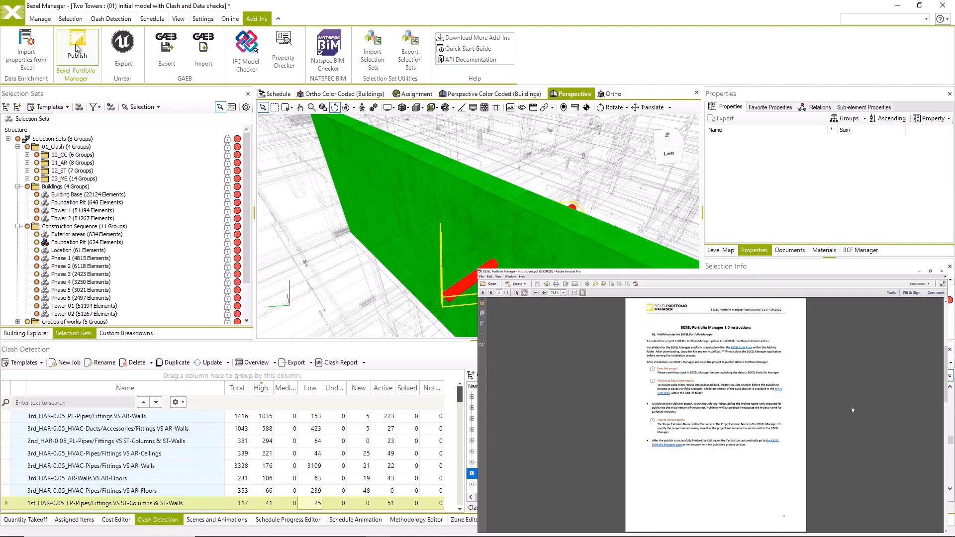
pyautogui.scroll(-5, 853, 410)
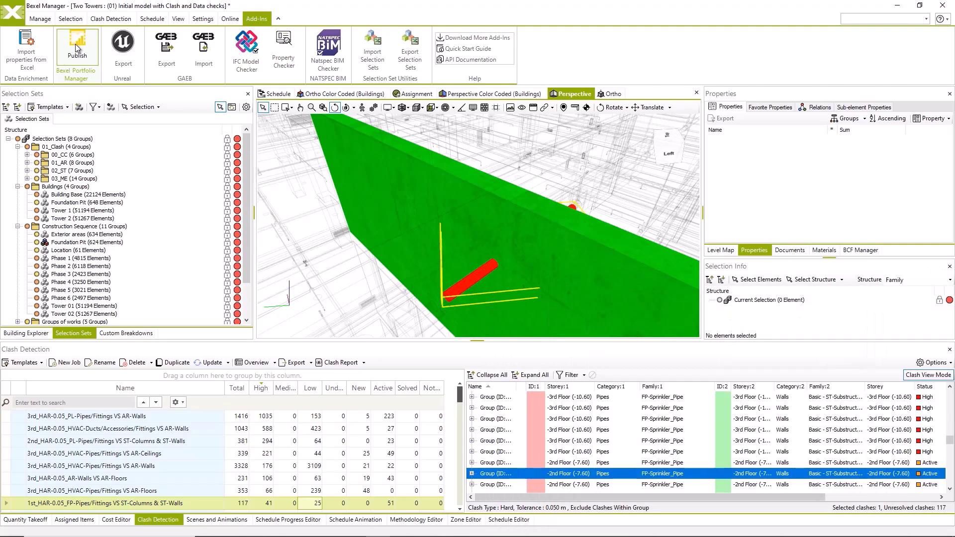
# Publish the model data to BEXEL Portfolio Manager as a new cloud project named Two Towers and open Portfolio Manager in the browser.
pyautogui.click(76, 44)
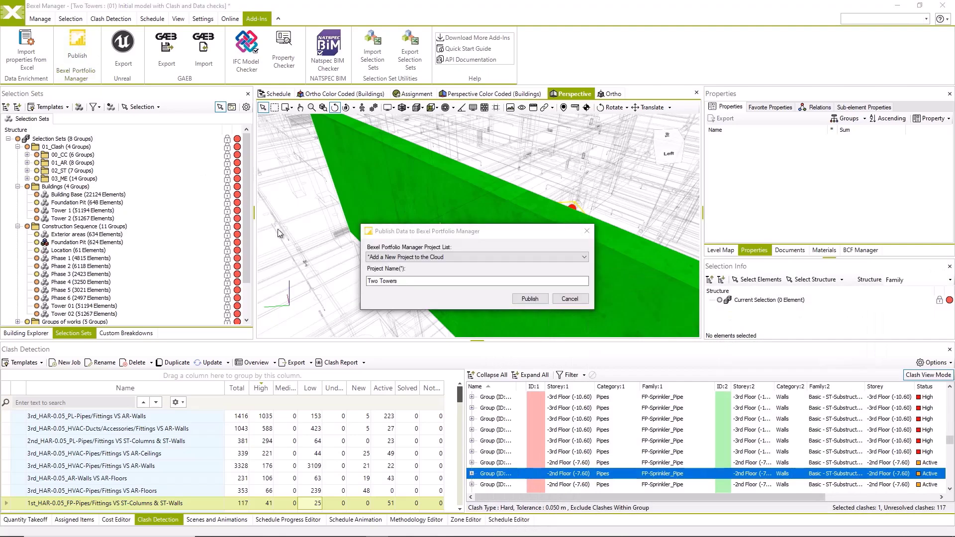
pyautogui.click(368, 257)
pyautogui.click(383, 264)
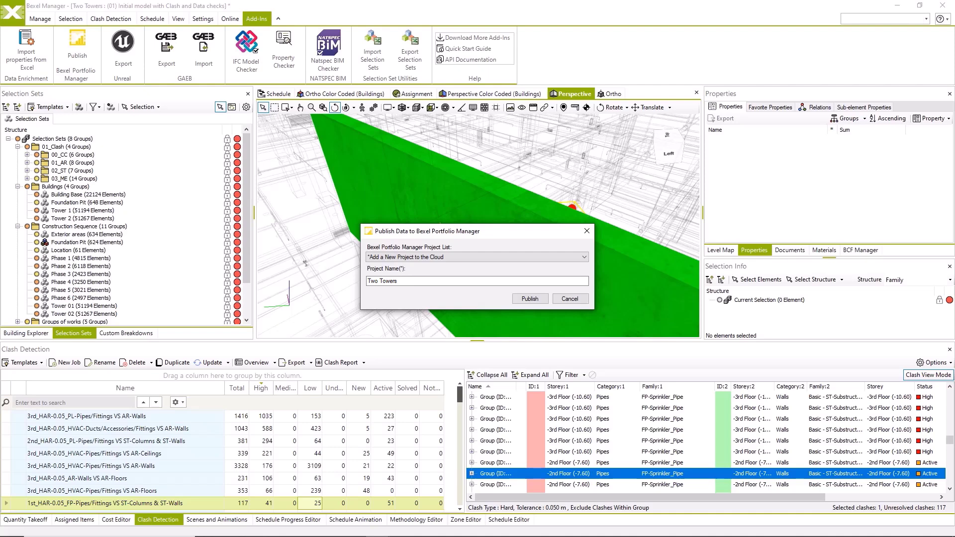
pyautogui.click(531, 298)
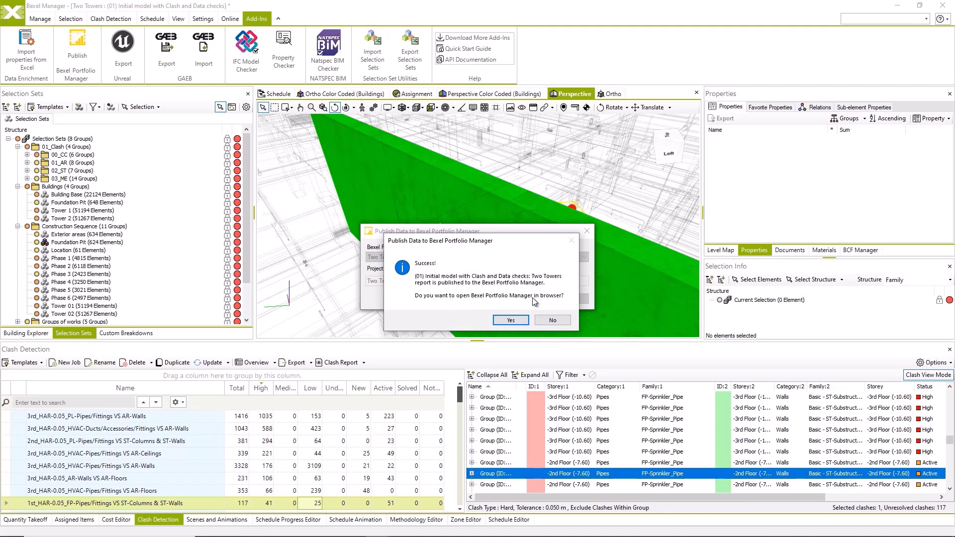
pyautogui.click(520, 322)
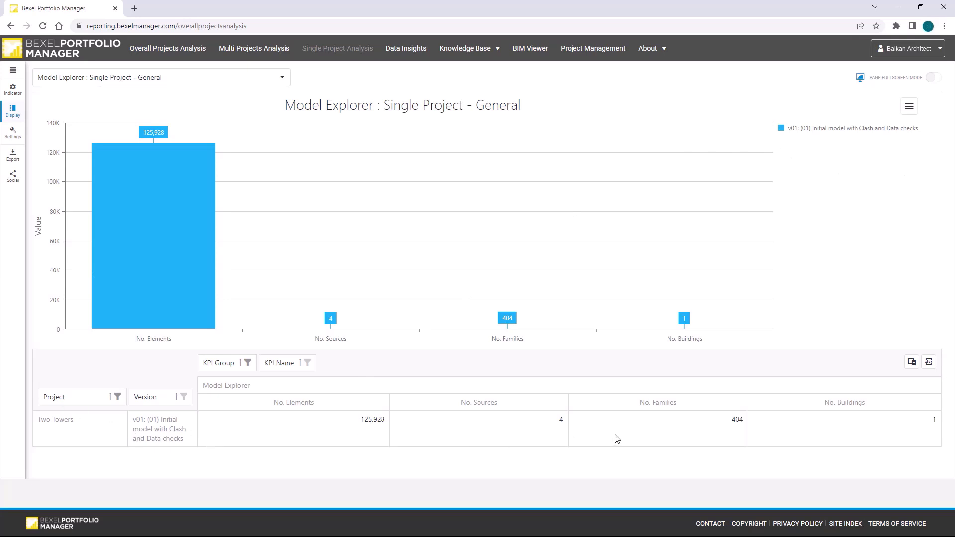
# Expand the display options and view the Model Explorer chart Overall - Number of Elements, inspecting the Two Towers data point.
pyautogui.click(13, 71)
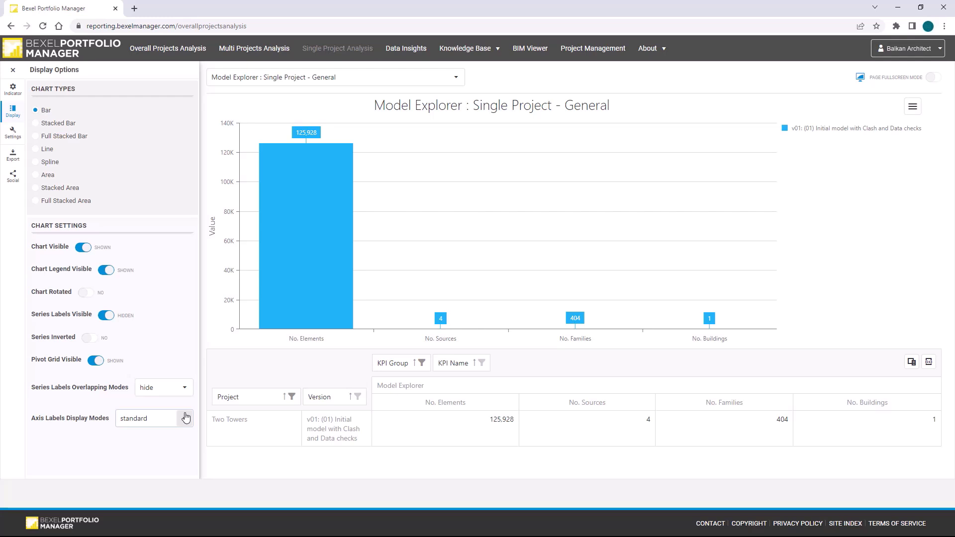
pyautogui.click(330, 77)
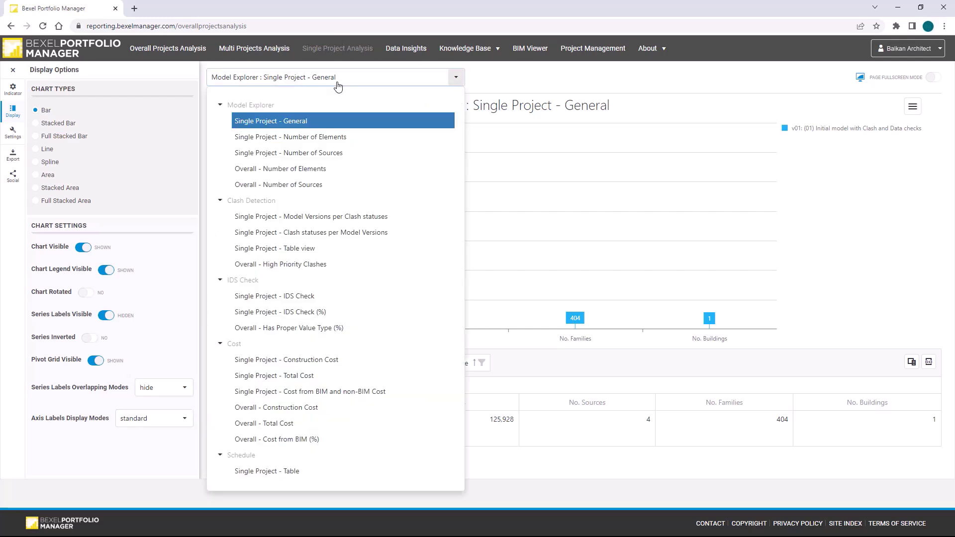
pyautogui.click(329, 170)
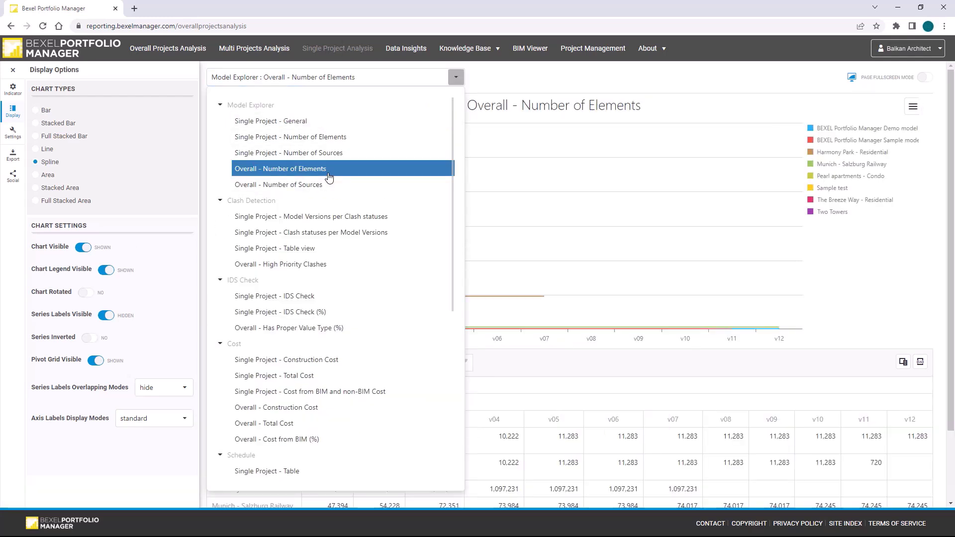
pyautogui.click(515, 371)
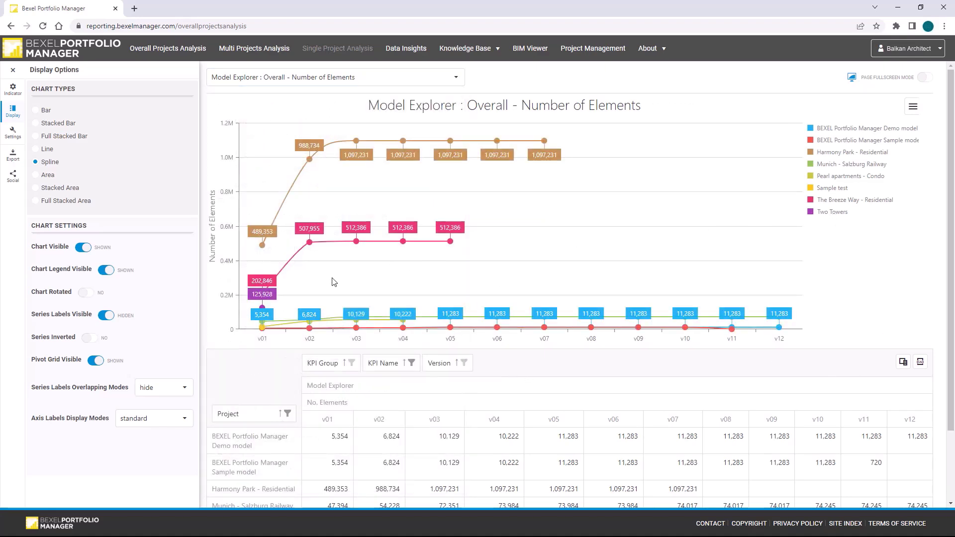
pyautogui.moveTo(263, 299)
# Hide and restore the chart legend, the series labels and the pivot grid one after another.
pyautogui.click(103, 274)
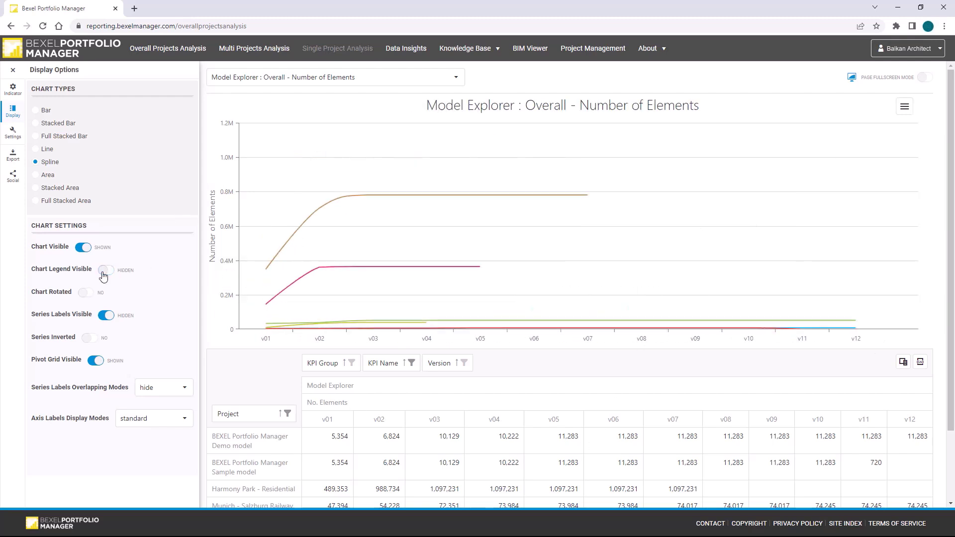
pyautogui.click(102, 271)
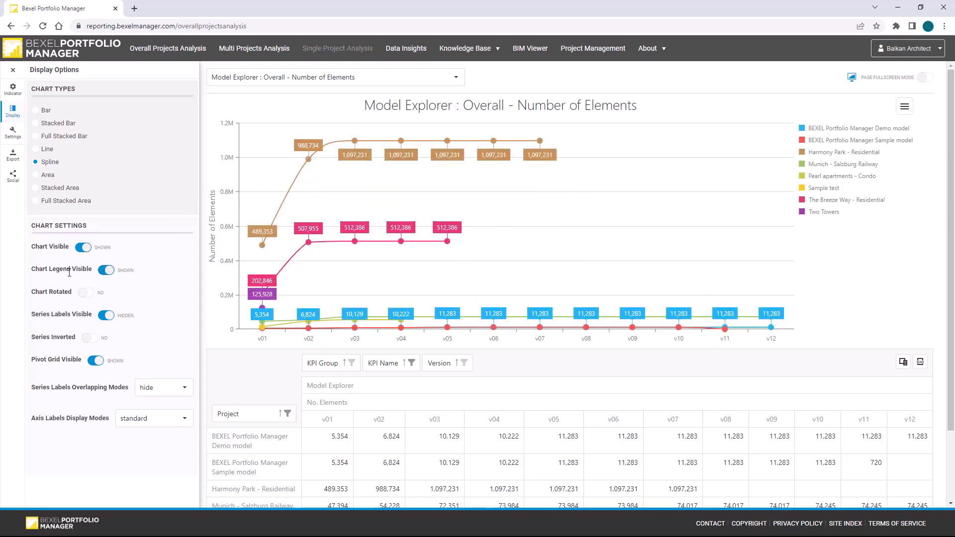
pyautogui.click(103, 318)
pyautogui.click(104, 318)
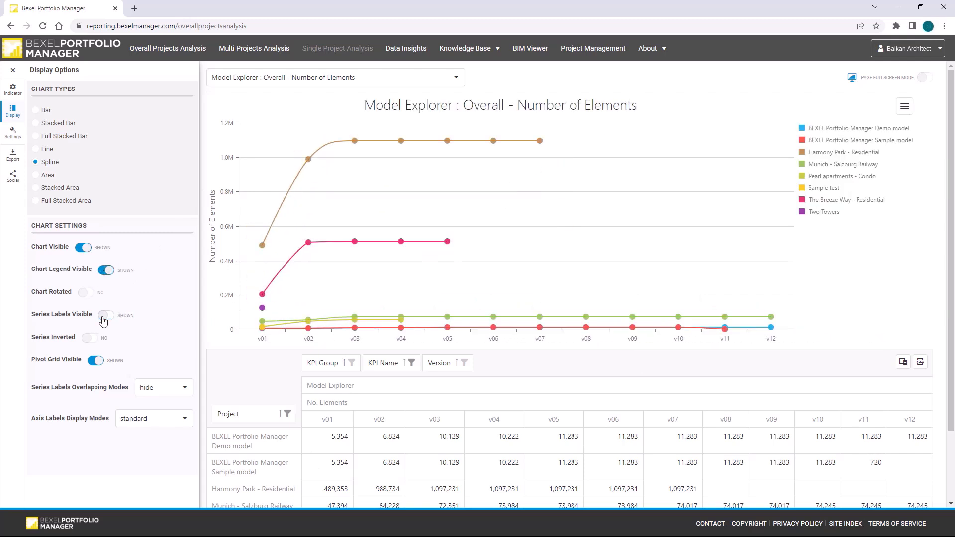
pyautogui.click(95, 361)
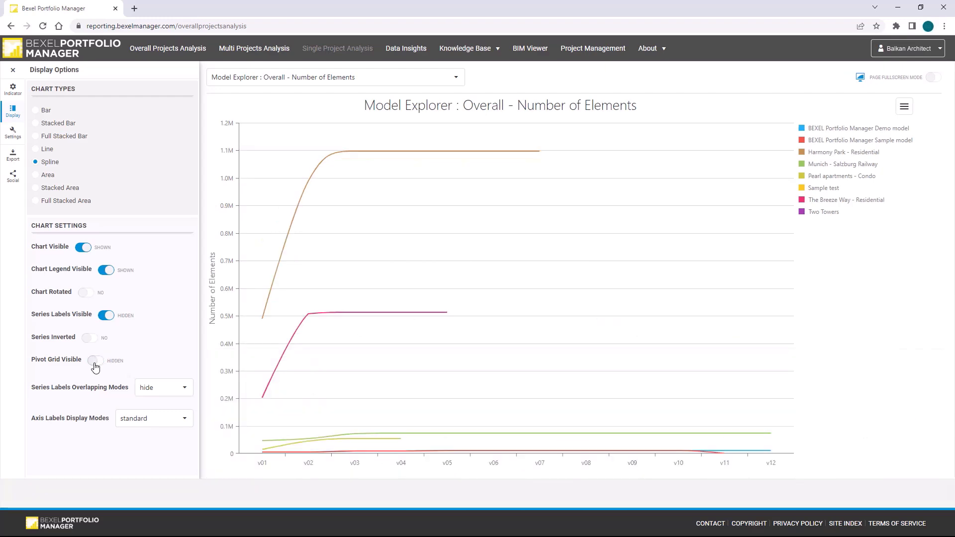
pyautogui.click(94, 361)
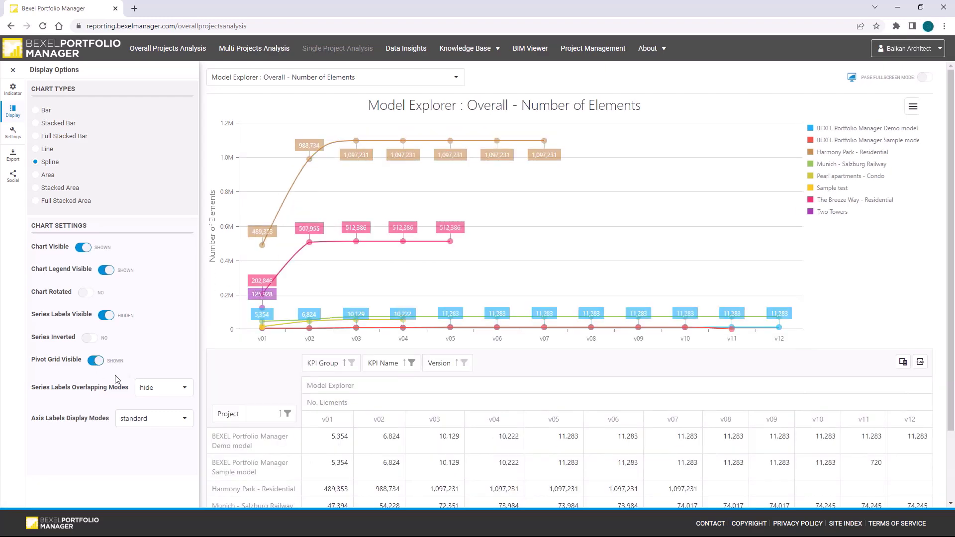
# Show the Clash Detection chart Single Project - Model Versions per Clash statuses for Two Towers.
pyautogui.click(379, 78)
pyautogui.press('Down')
pyautogui.press('Down')
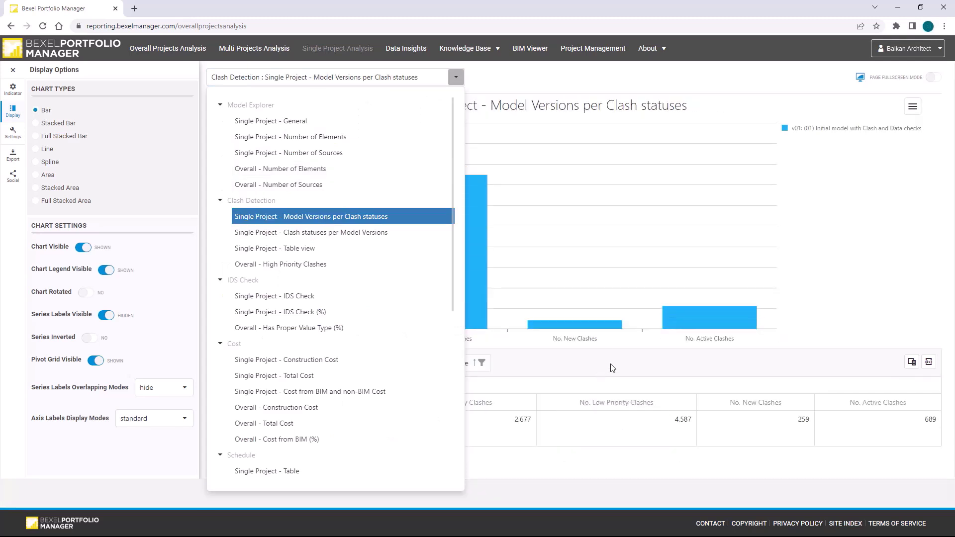
pyautogui.press('Return')
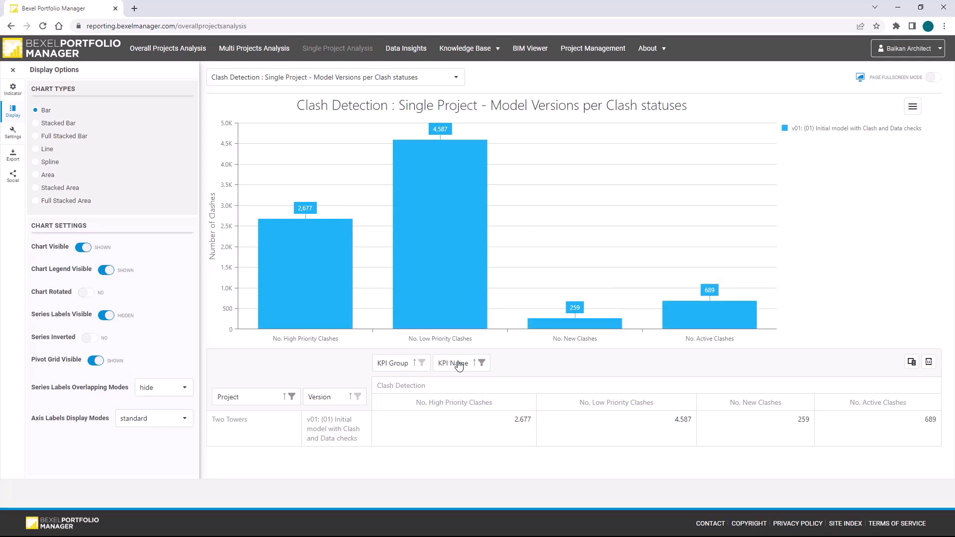
# Try KPI Name as a pivot row field between Project and Version, inspect the regrouped clash chart, and return it to the column fields.
pyautogui.moveTo(458, 364); pyautogui.dragTo(318, 396)
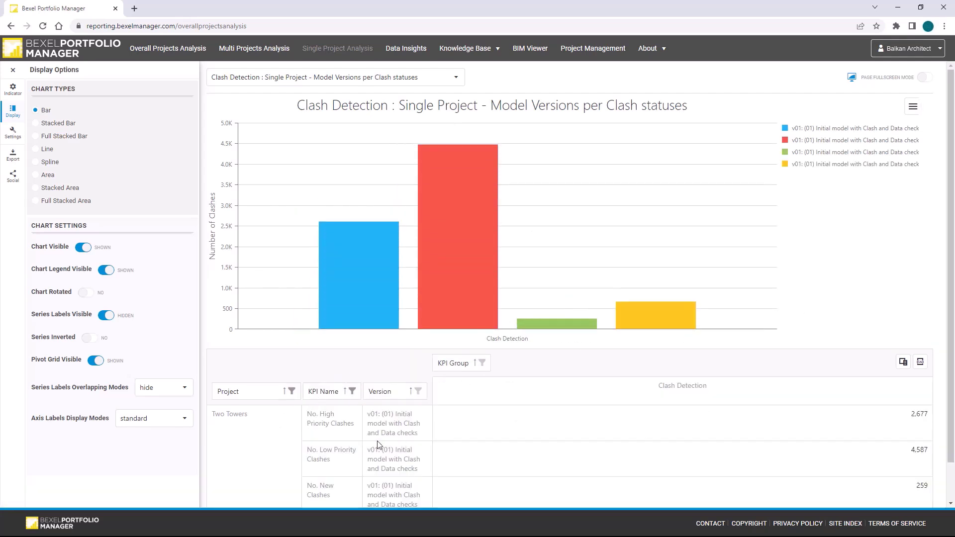
pyautogui.moveTo(468, 301)
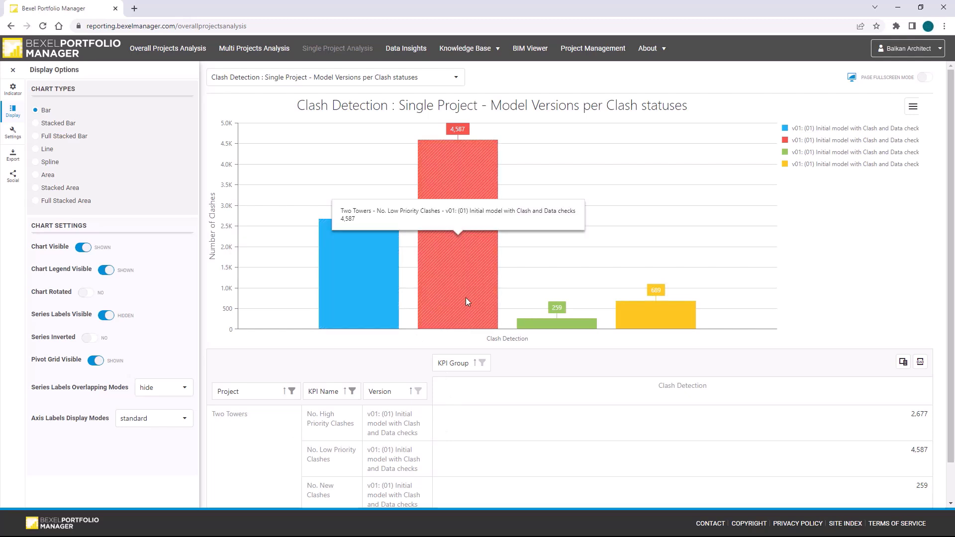
pyautogui.moveTo(578, 326)
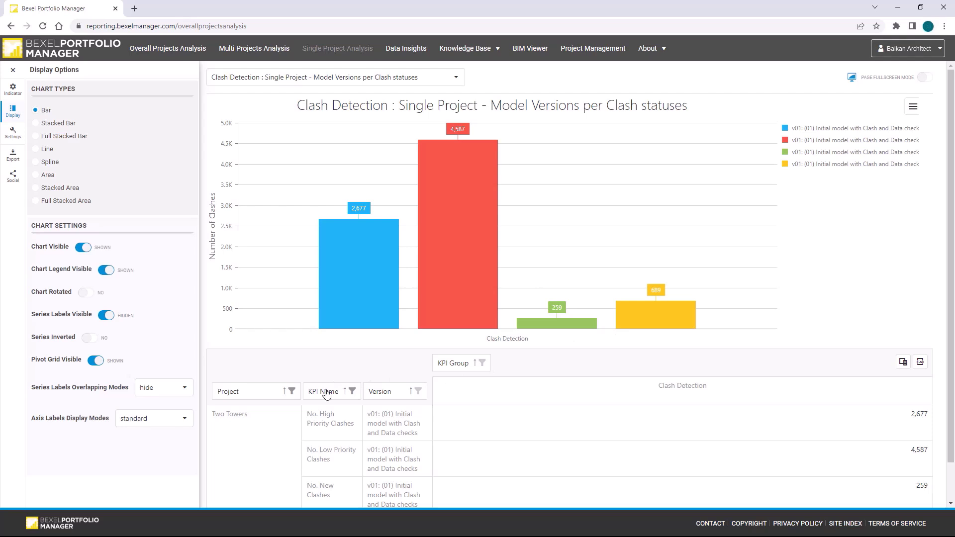
pyautogui.moveTo(326, 392); pyautogui.dragTo(531, 367)
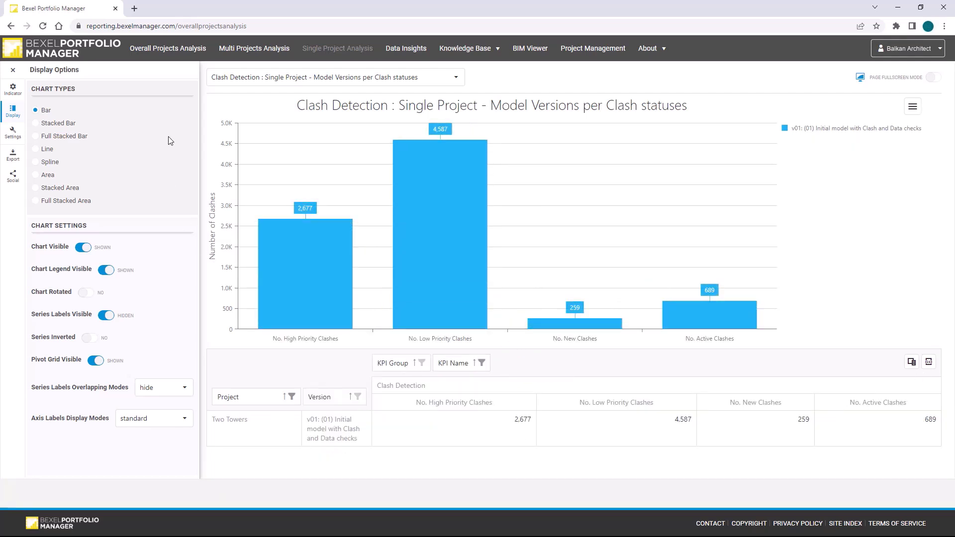
# Show the IDS Check chart Overall - Has Proper Value Type (%) and inspect the Two Towers v01 point.
pyautogui.click(329, 81)
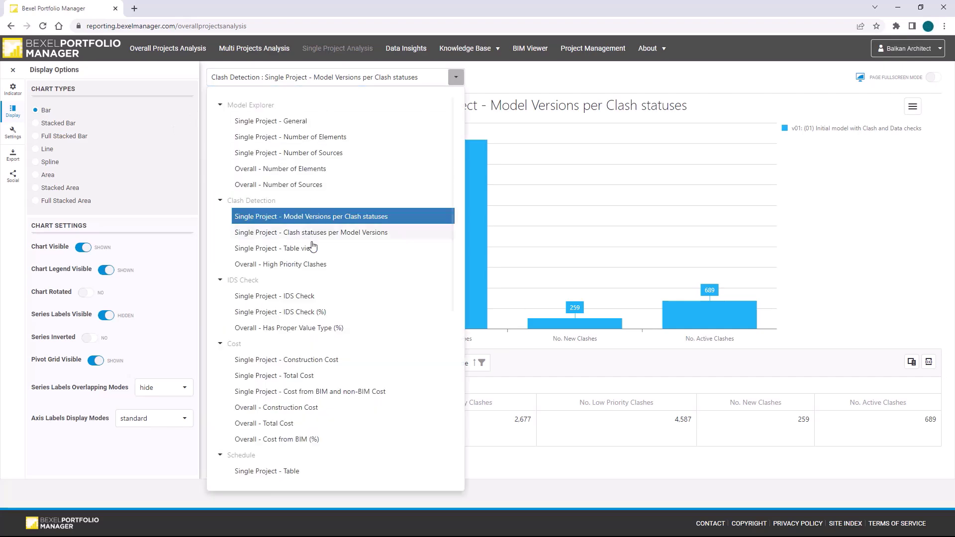
pyautogui.click(321, 328)
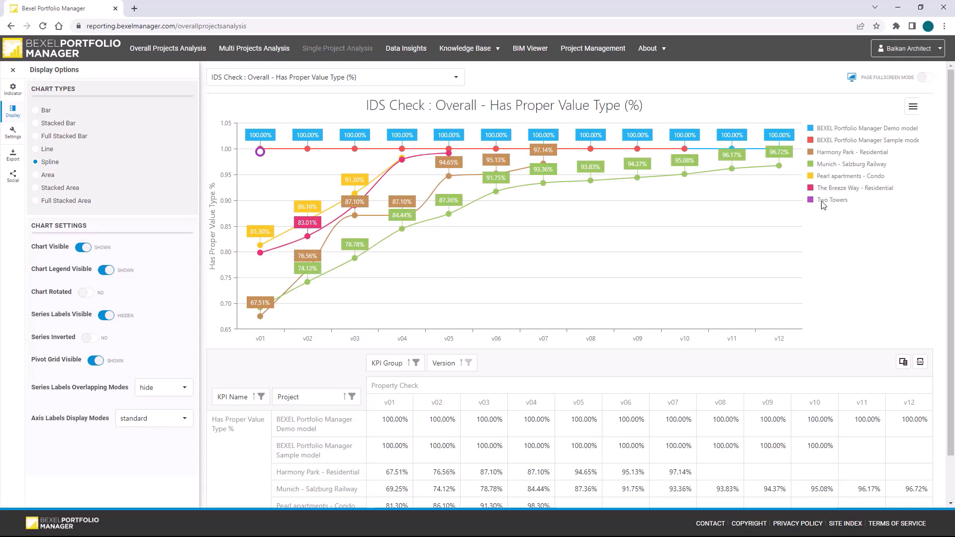
pyautogui.moveTo(260, 156)
# Open Project Management, review the published versions of the Two Towers project and close the version list.
pyautogui.click(591, 48)
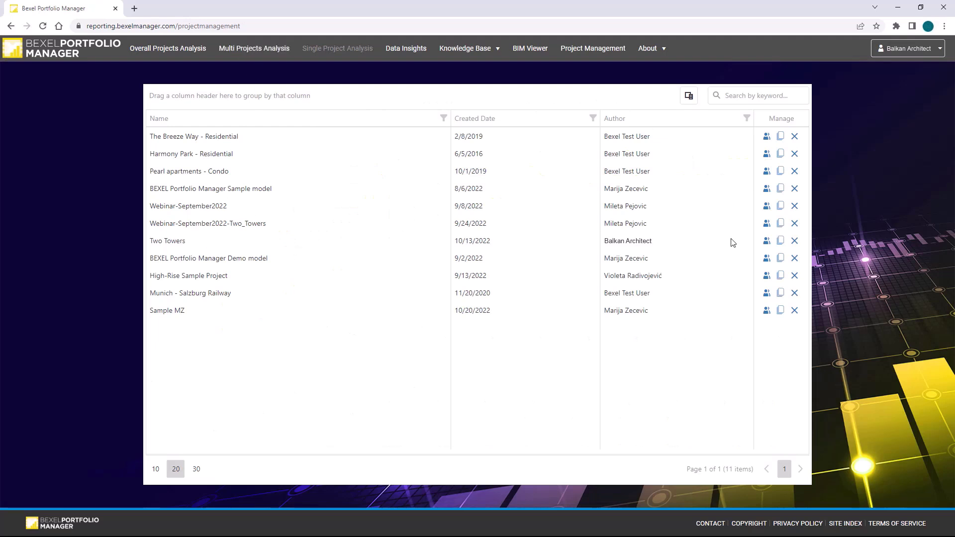
pyautogui.click(779, 242)
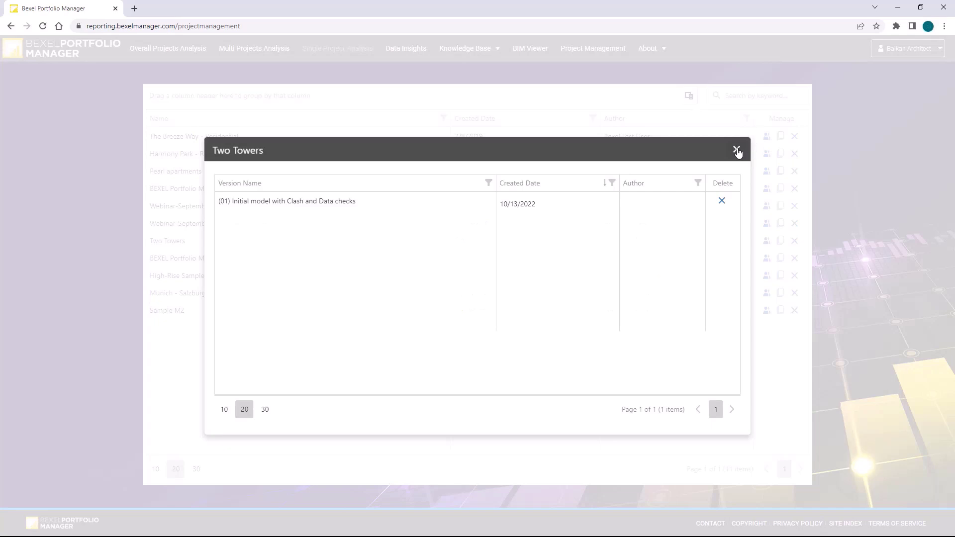
pyautogui.click(736, 150)
# Open the project users of Two Towers and add the Bexel test user to the project.
pyautogui.click(765, 242)
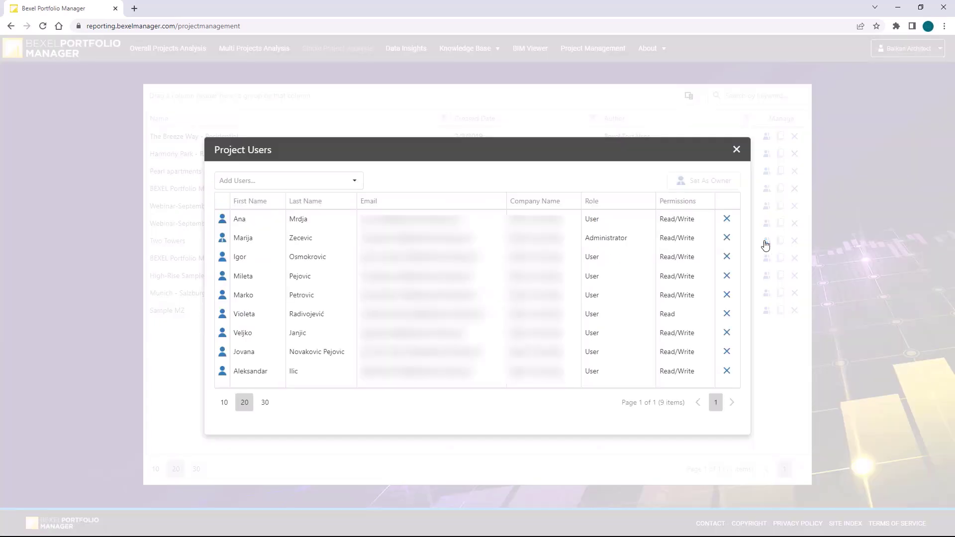
pyautogui.click(326, 181)
pyautogui.click(269, 208)
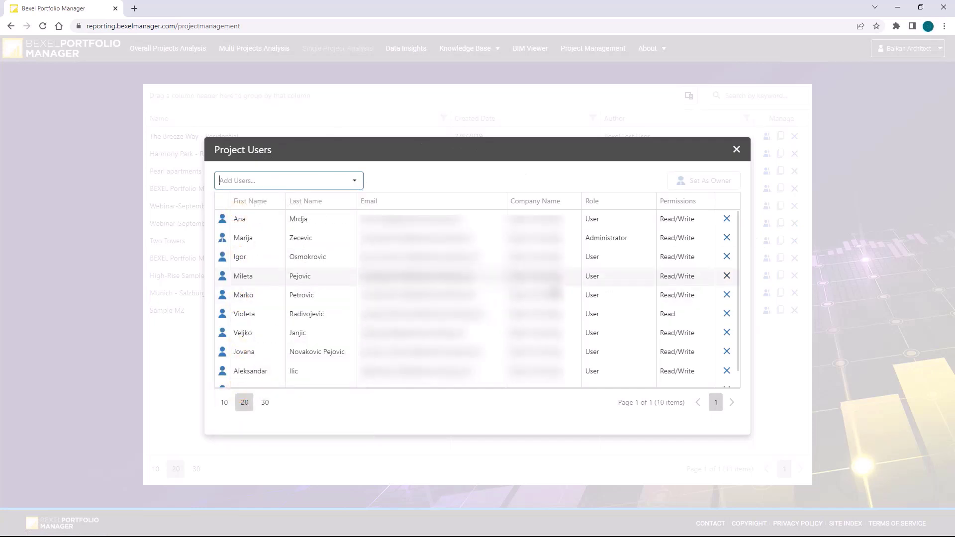
# Set the added test user's role to Administrator and permissions to Read.
pyautogui.scroll(-1, 248, 324)
pyautogui.click(646, 375)
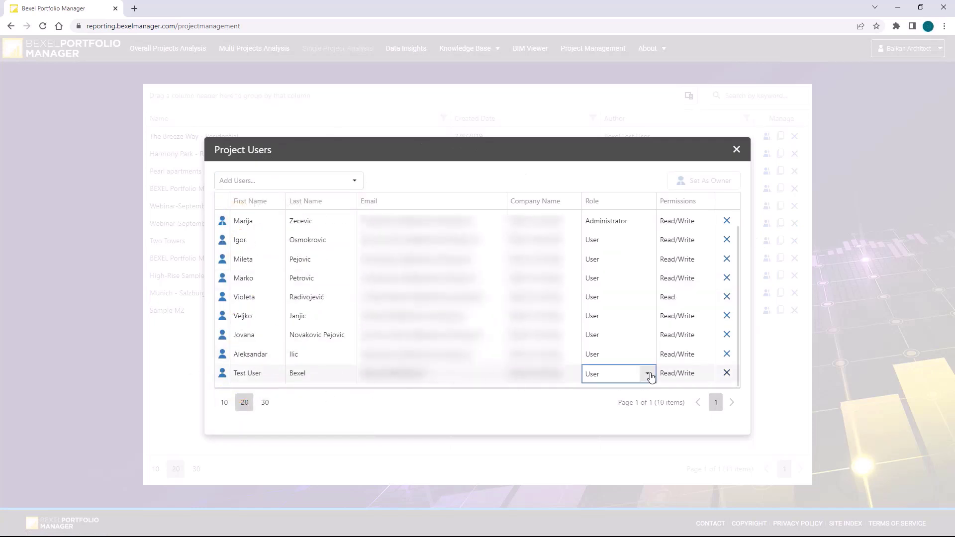
pyautogui.click(646, 374)
pyautogui.click(646, 406)
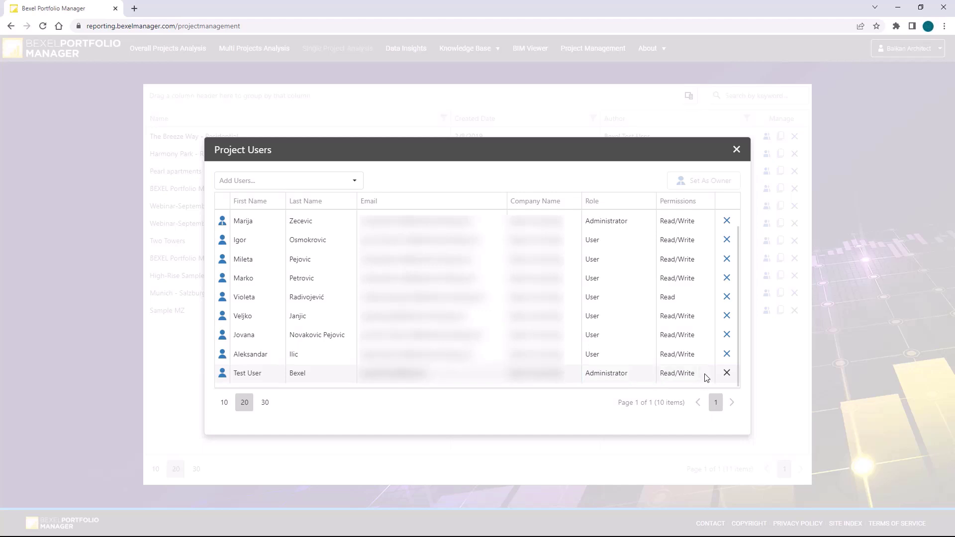
pyautogui.click(705, 376)
pyautogui.click(706, 374)
pyautogui.click(688, 392)
# Remove the test user from the Two Towers project and close the project users dialog.
pyautogui.click(725, 374)
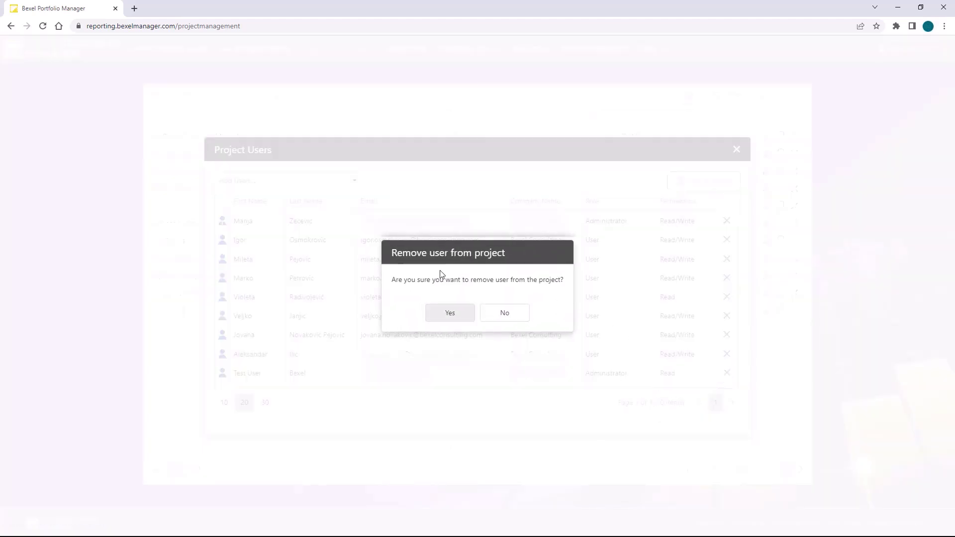
pyautogui.click(454, 315)
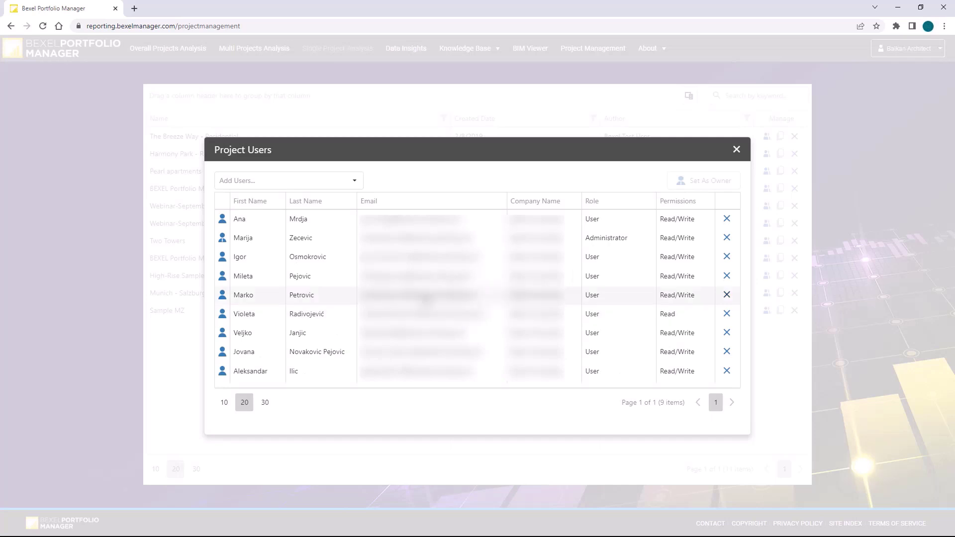
pyautogui.click(737, 150)
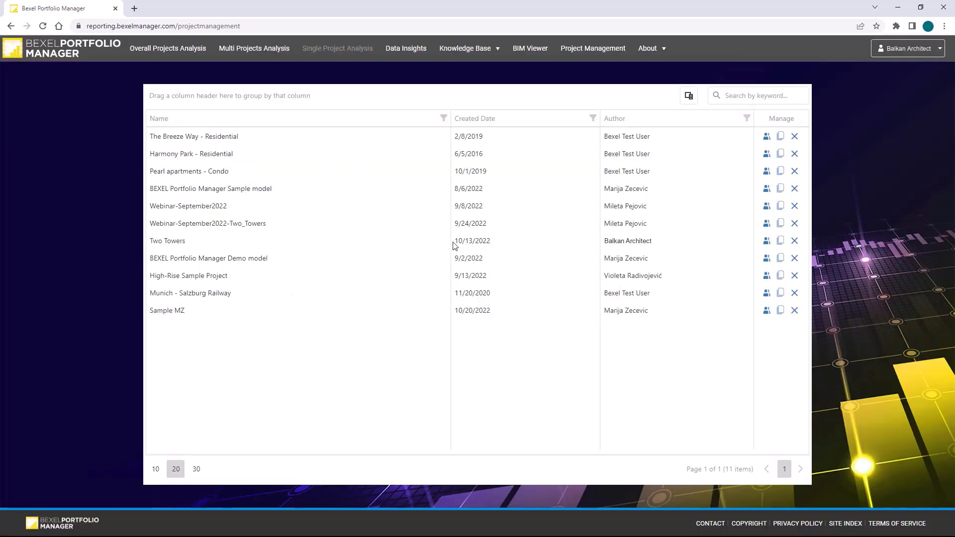
# Start deleting the Two Towers project from Portfolio Manager and decline the confirmation.
pyautogui.click(794, 241)
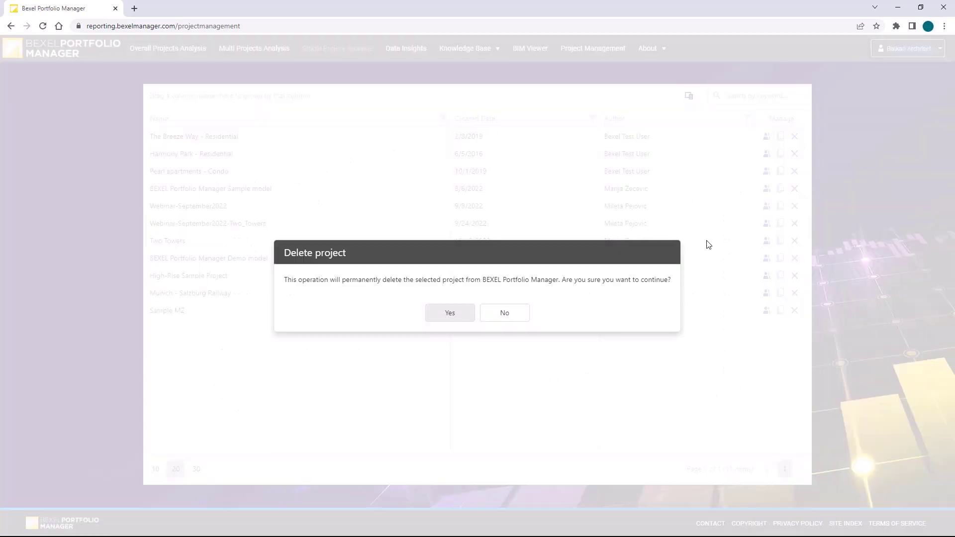
pyautogui.click(520, 325)
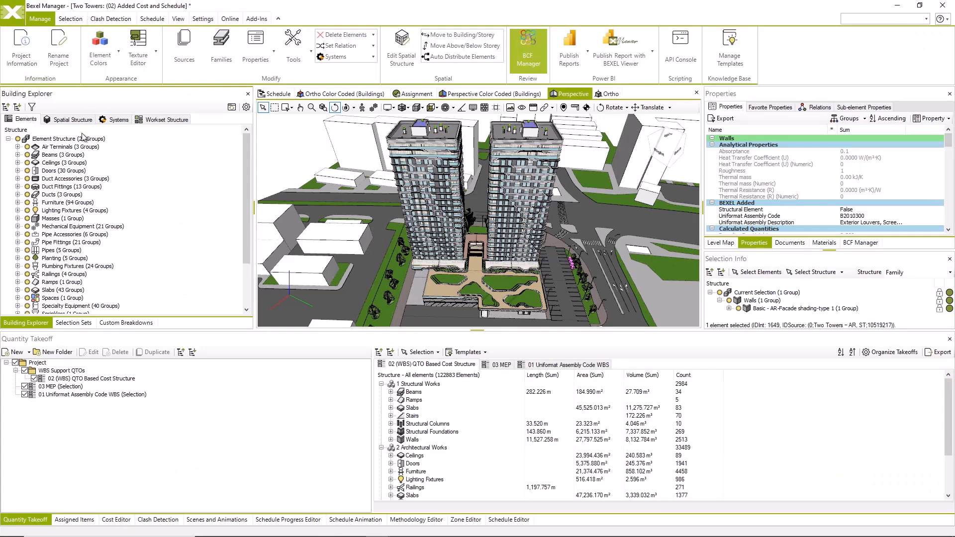
# Switch to Bexel Manager and browse the Uniformat classification's cost items in the Cost Editor of the (02) Added Cost and Schedule version.
pyautogui.click(117, 520)
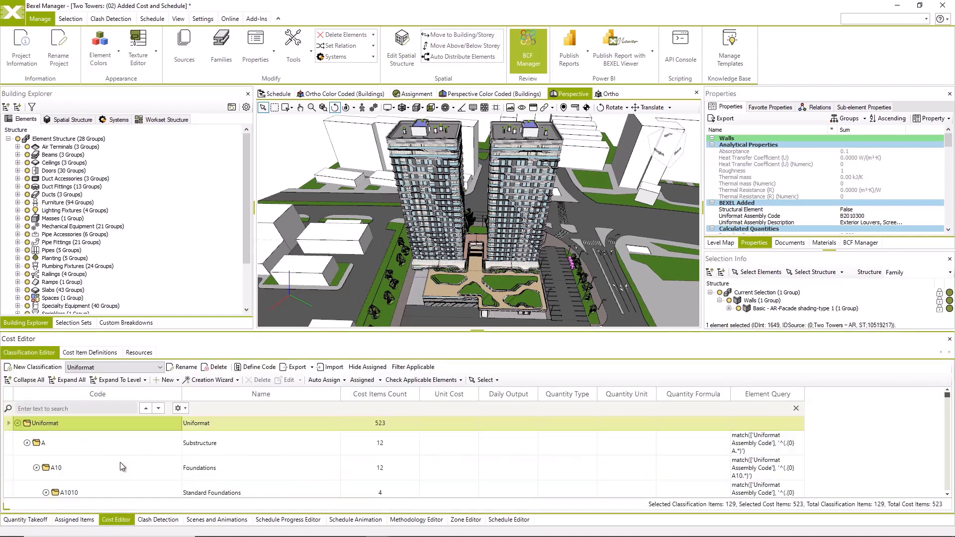
pyautogui.scroll(-10, 123, 443)
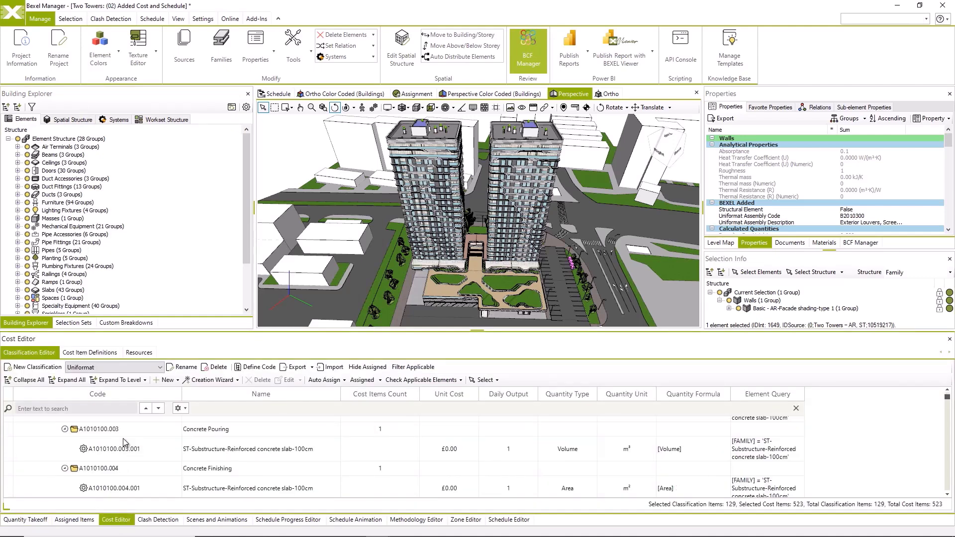
pyautogui.scroll(-3, 257, 450)
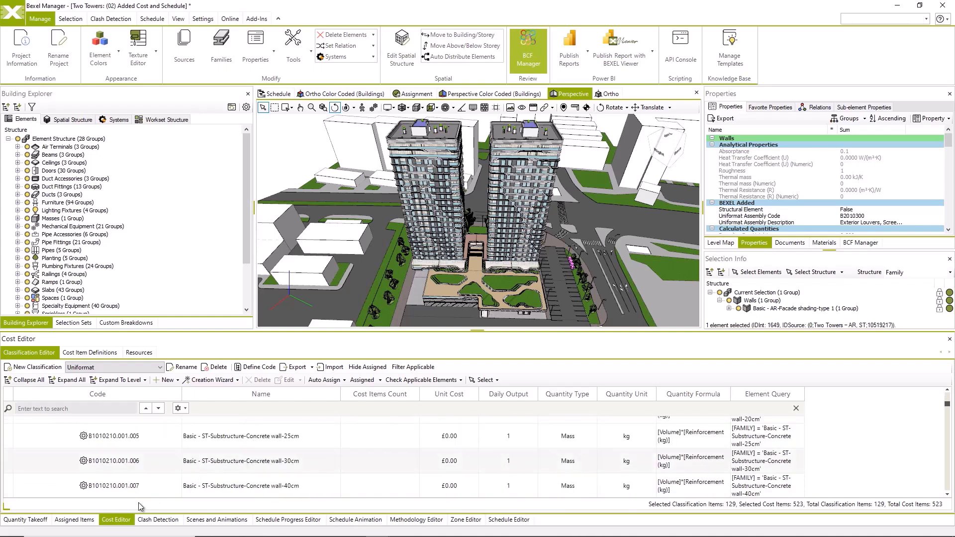
# Review the assigned cost items of the Uniformat Prices cost version.
pyautogui.click(95, 522)
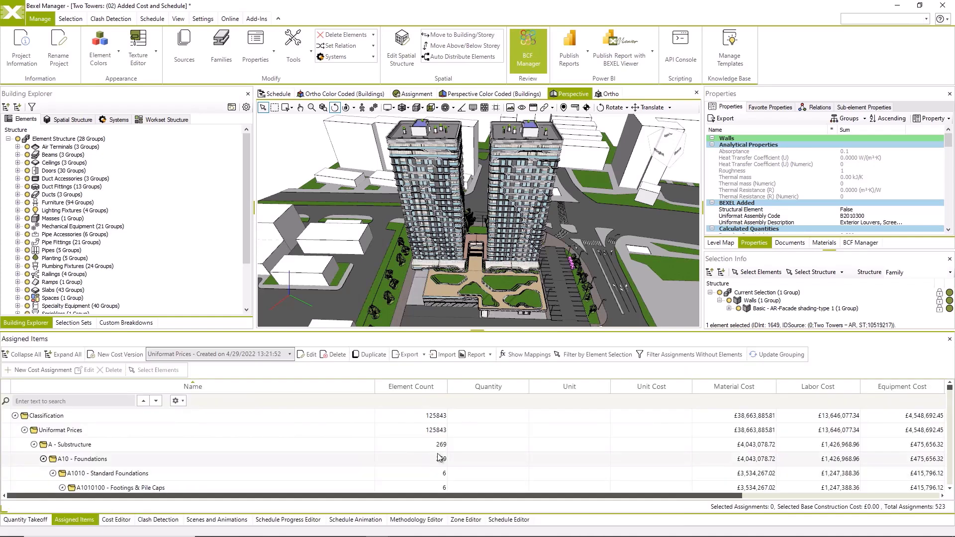
pyautogui.scroll(-8, 442, 453)
pyautogui.scroll(-5, 445, 455)
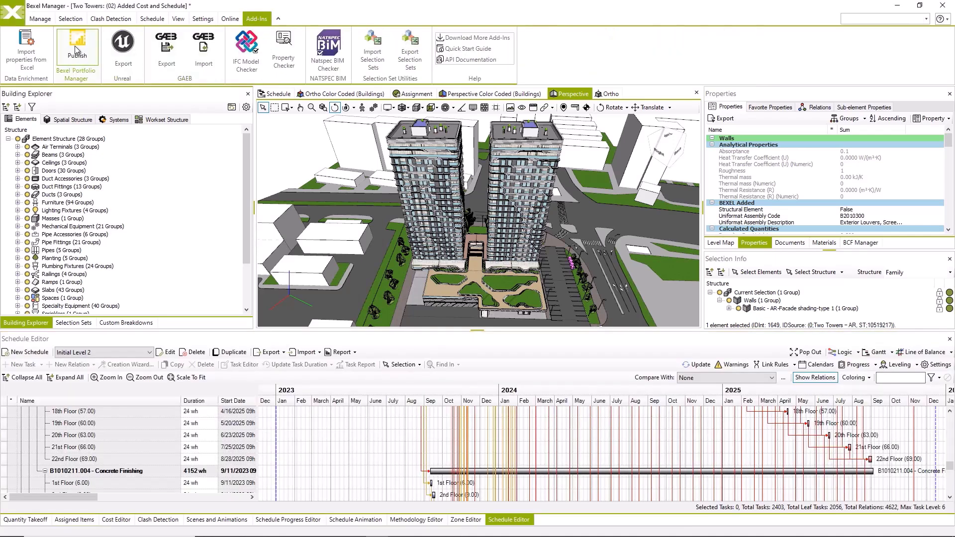
# Publish the (02) Added Cost and Schedule version to the Two Towers project and open Bexel Portfolio Manager in the browser.
pyautogui.click(75, 46)
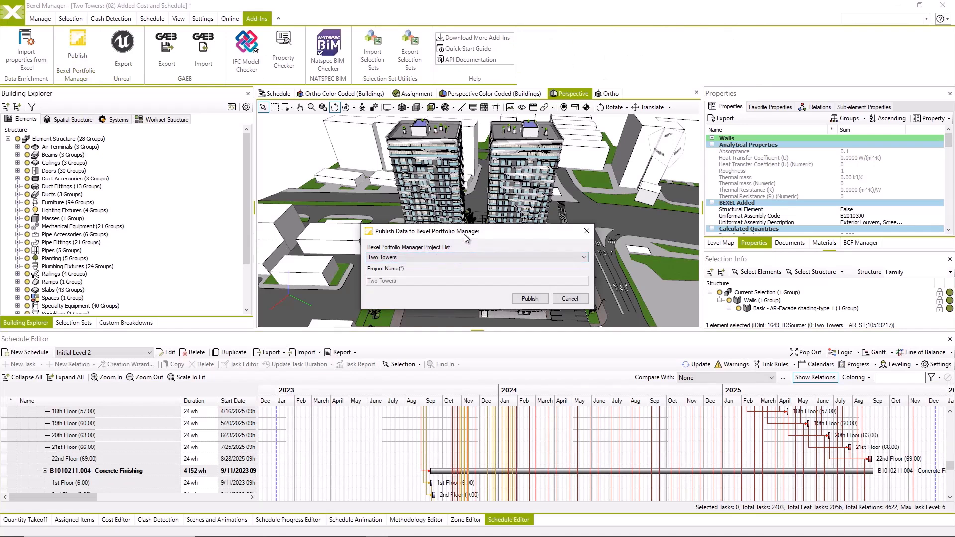
pyautogui.click(539, 298)
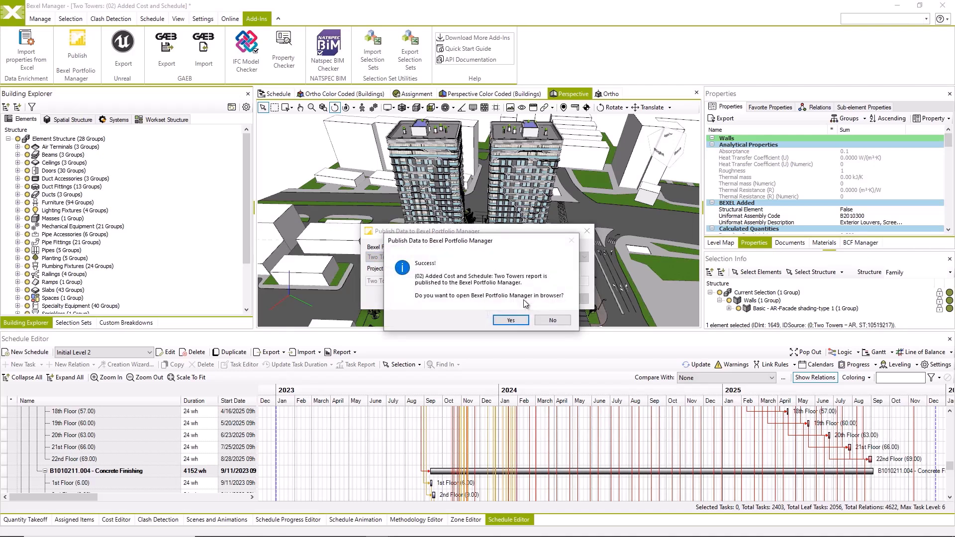
pyautogui.click(511, 320)
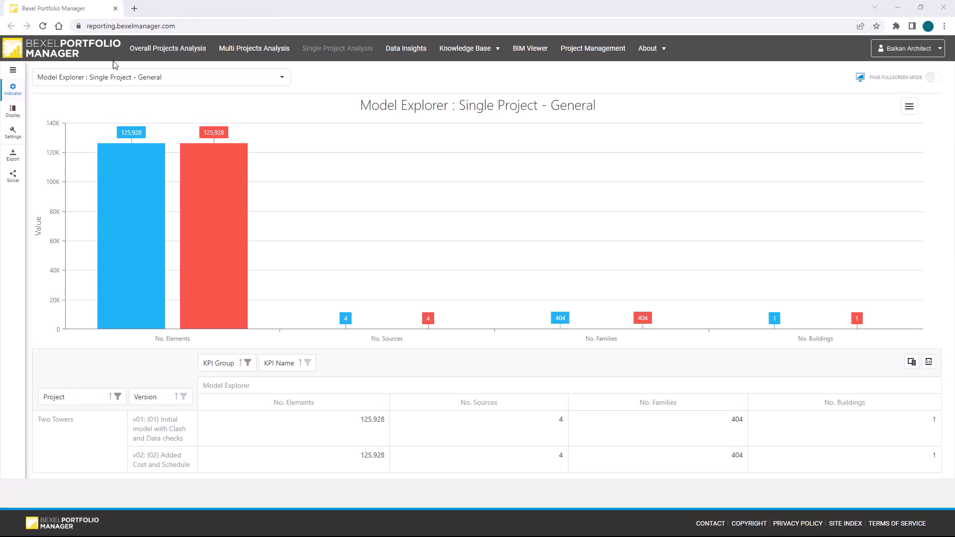
# Show the Clash Detection chart Single Project - Model Versions per Clash statuses and inspect its bars by version.
pyautogui.click(242, 81)
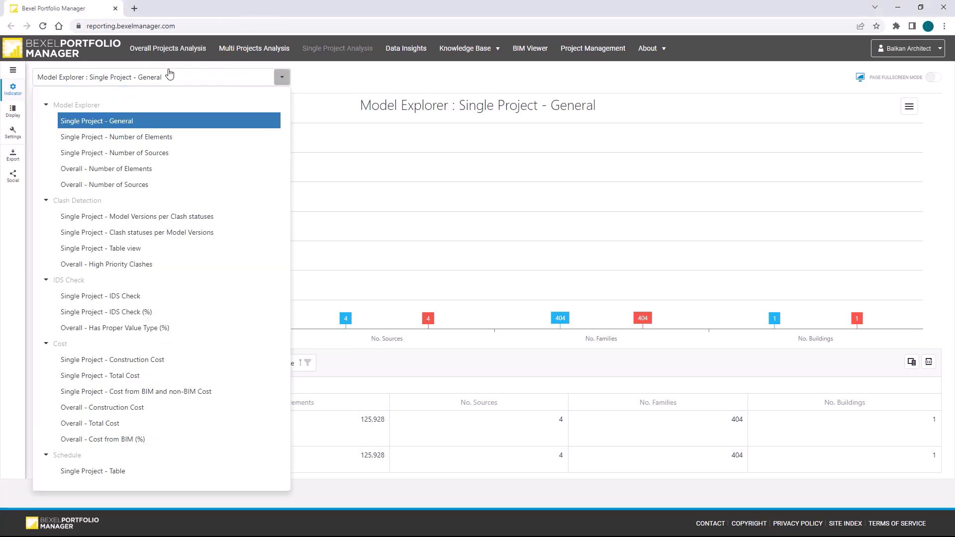
pyautogui.click(87, 217)
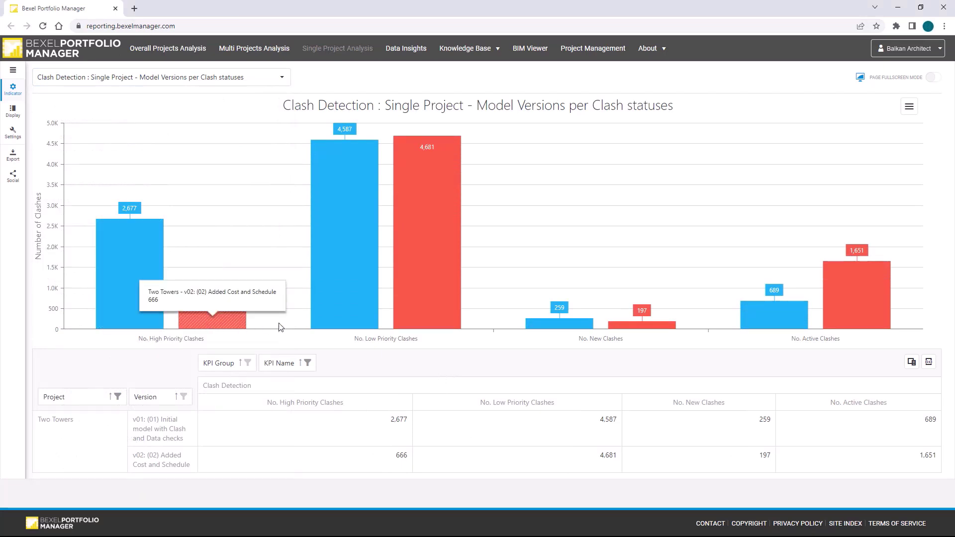
pyautogui.moveTo(413, 317)
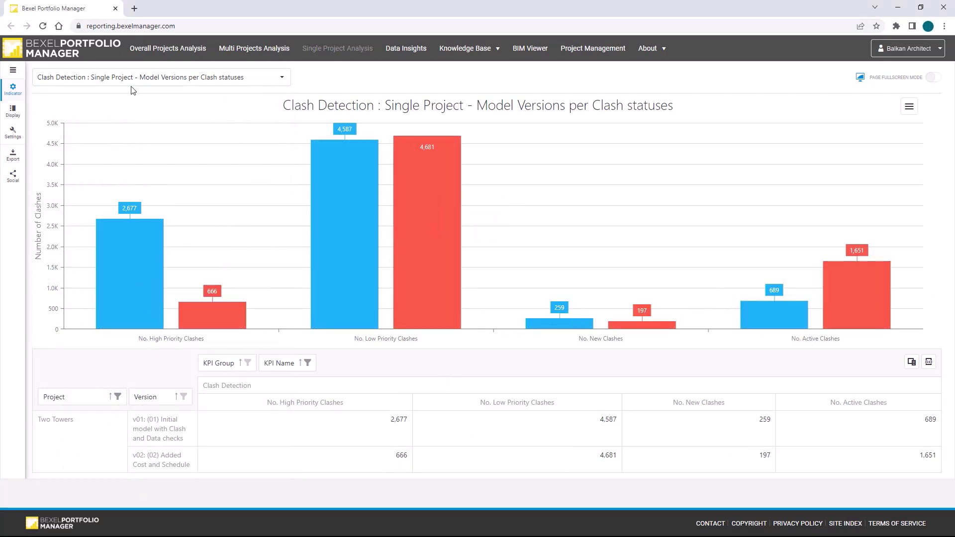
# Display the clash chart as Stacked Bar, Full Stacked Bar and Line, and switch to the Single Project - Construction Cost chart.
pyautogui.click(13, 70)
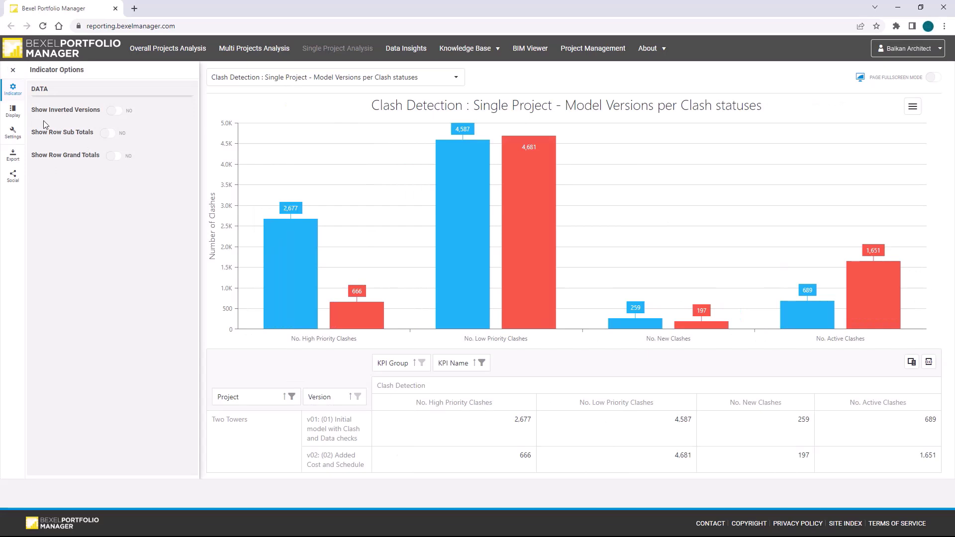
pyautogui.click(13, 110)
pyautogui.click(56, 124)
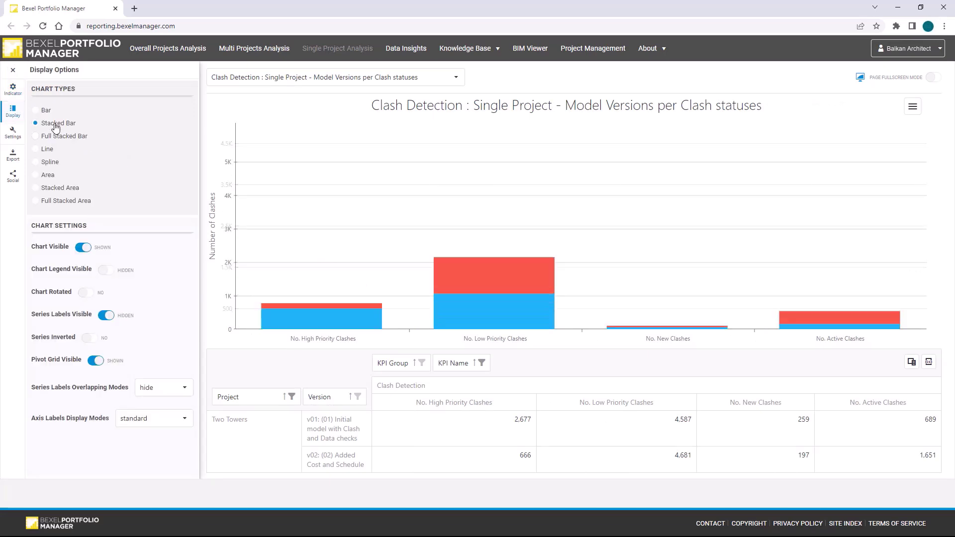
pyautogui.click(56, 138)
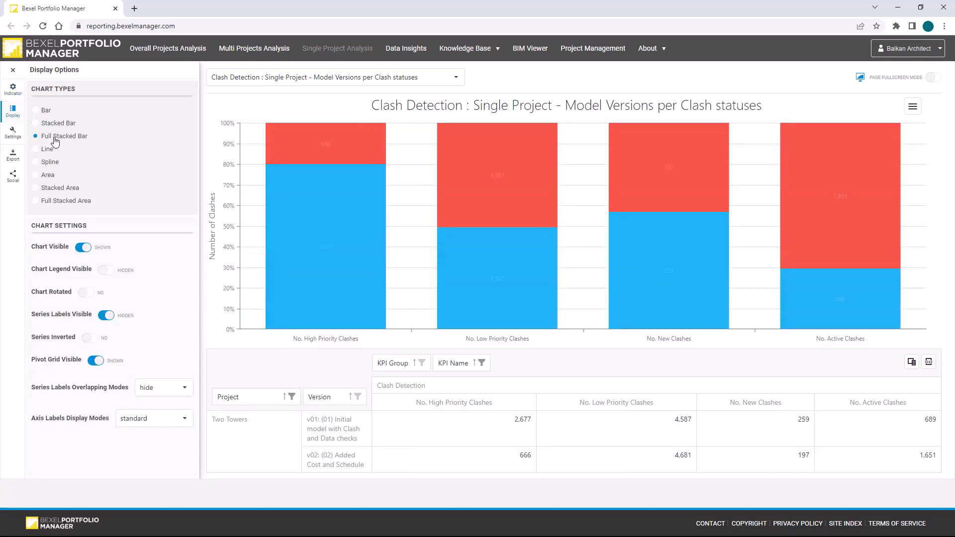
pyautogui.click(51, 150)
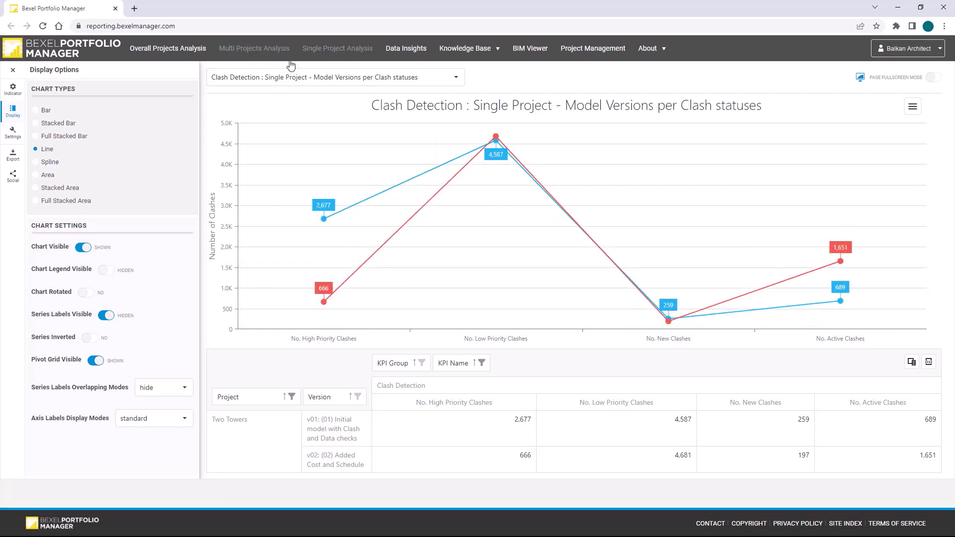
pyautogui.click(313, 78)
pyautogui.click(287, 360)
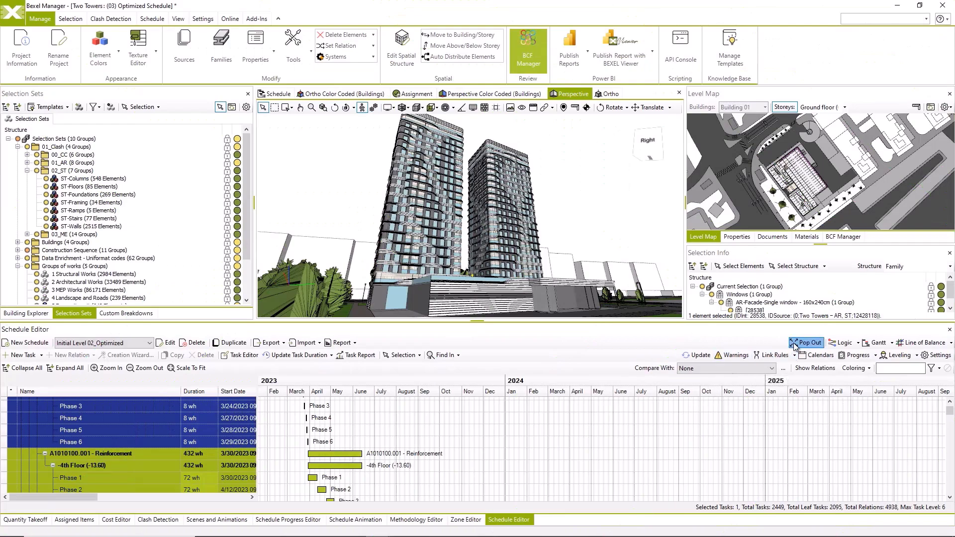
# Switch to Bexel Manager and browse the Initial Level 02_Optimized schedule in a separate Schedule Editor window.
pyautogui.click(801, 343)
pyautogui.scroll(-5, 727, 294)
pyautogui.scroll(-3, 726, 295)
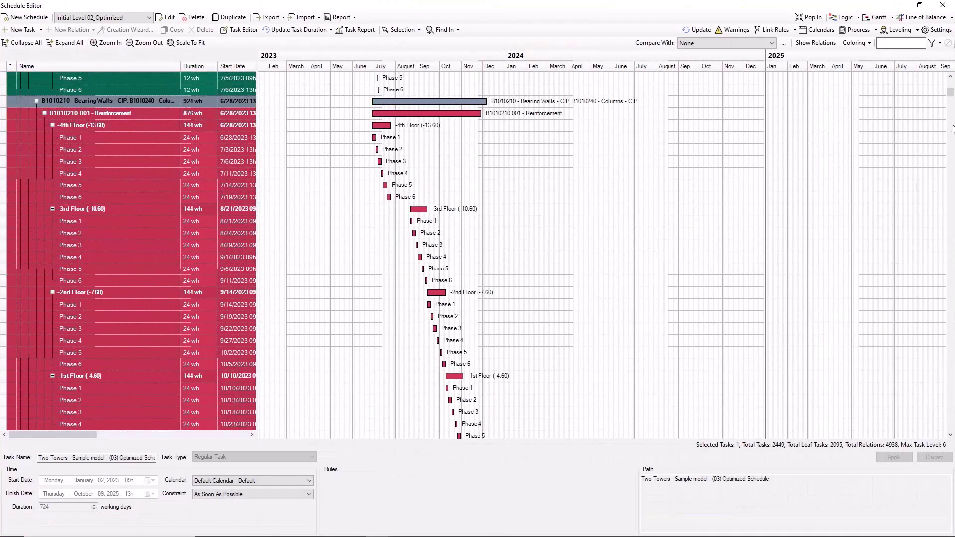
pyautogui.moveTo(950, 96); pyautogui.dragTo(656, 137)
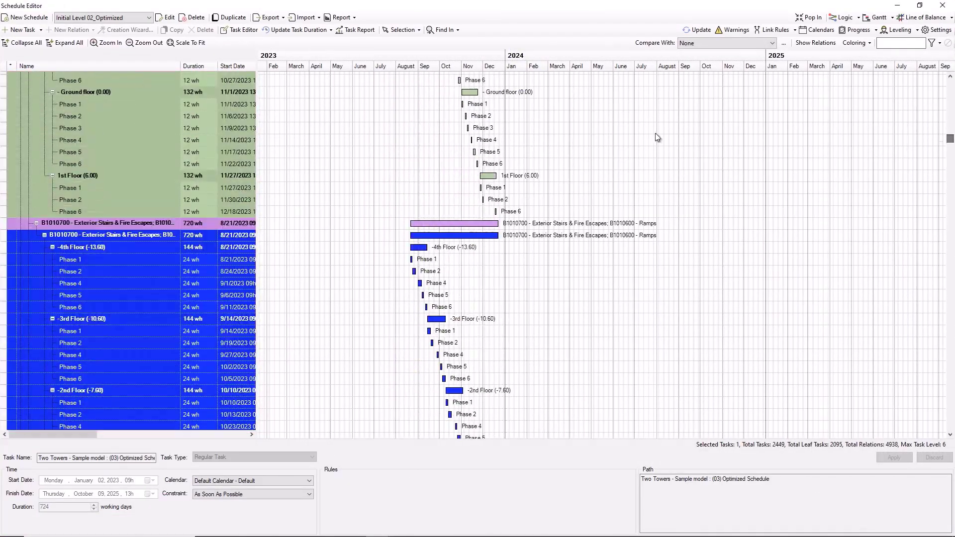
# Review the cost and cumulative cost charts in the optimized schedule's task report and close the report.
pyautogui.click(358, 31)
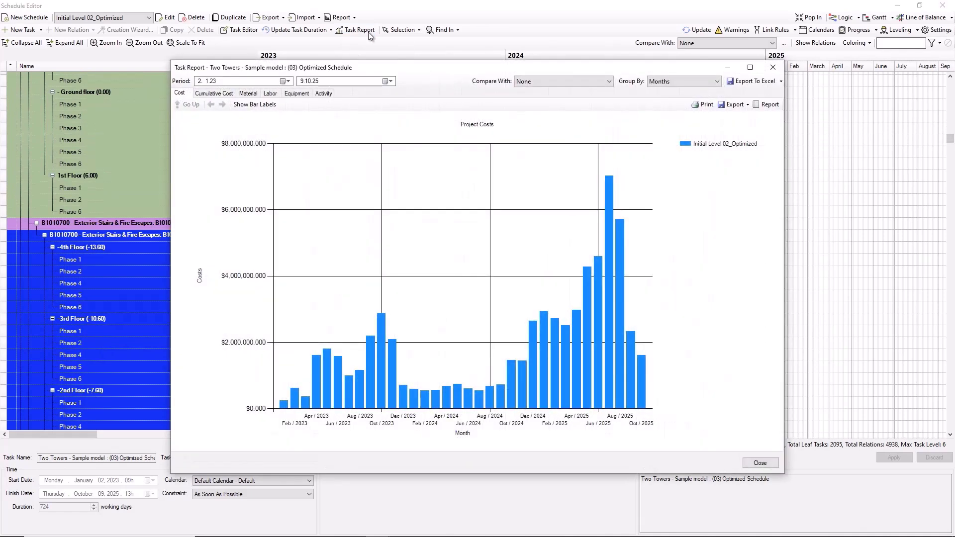
pyautogui.click(221, 94)
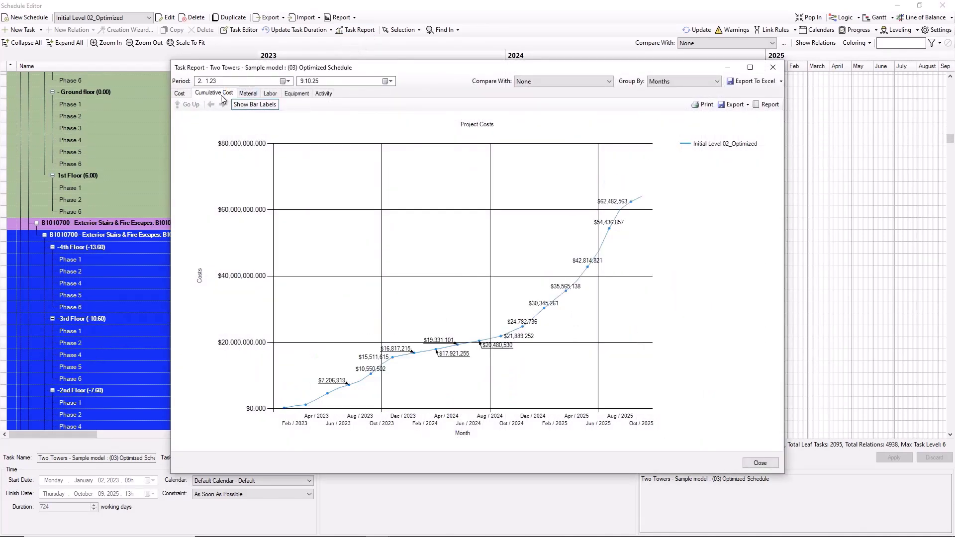
pyautogui.click(760, 463)
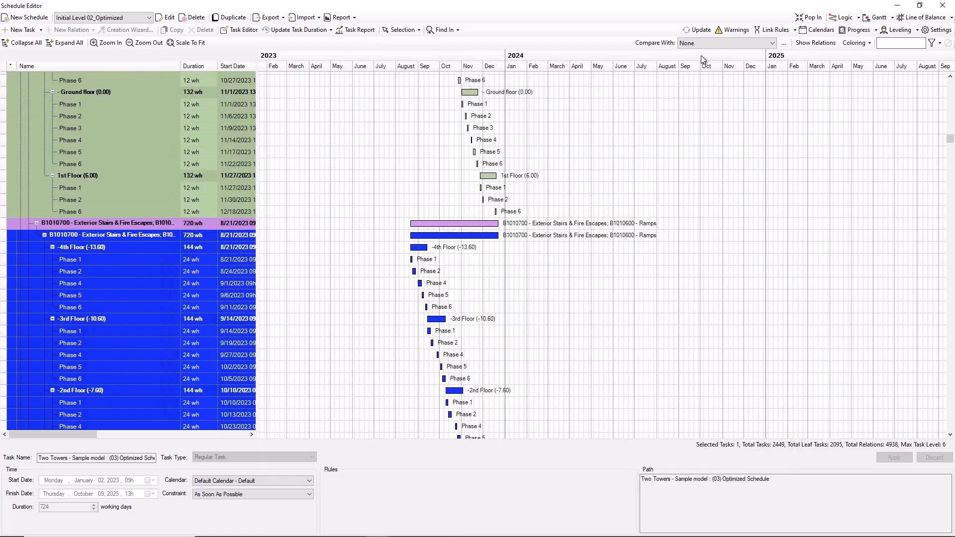
# Publish the (03) Optimized Schedule and (04) Enriched Cost and Schedule versions to Bexel Portfolio Manager.
pyautogui.click(897, 6)
pyautogui.click(250, 20)
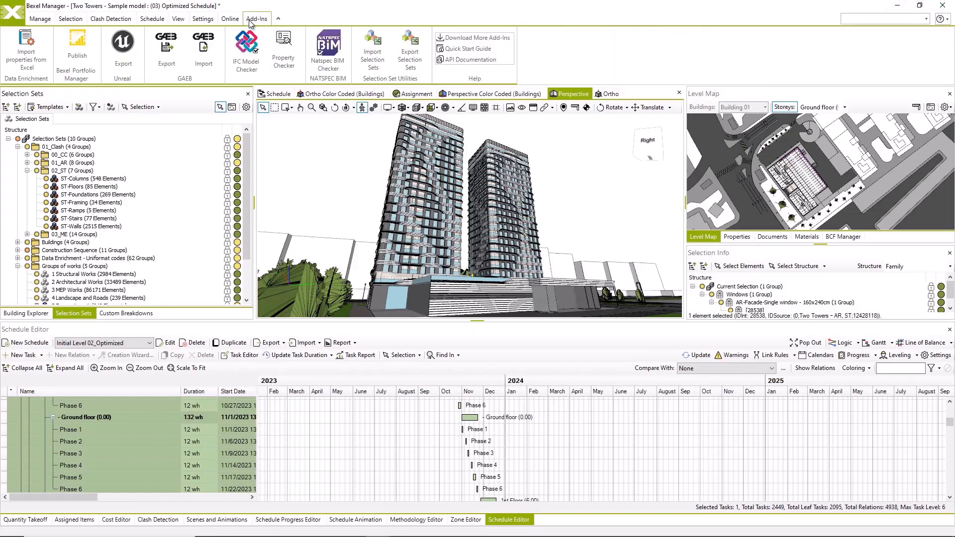
pyautogui.click(81, 52)
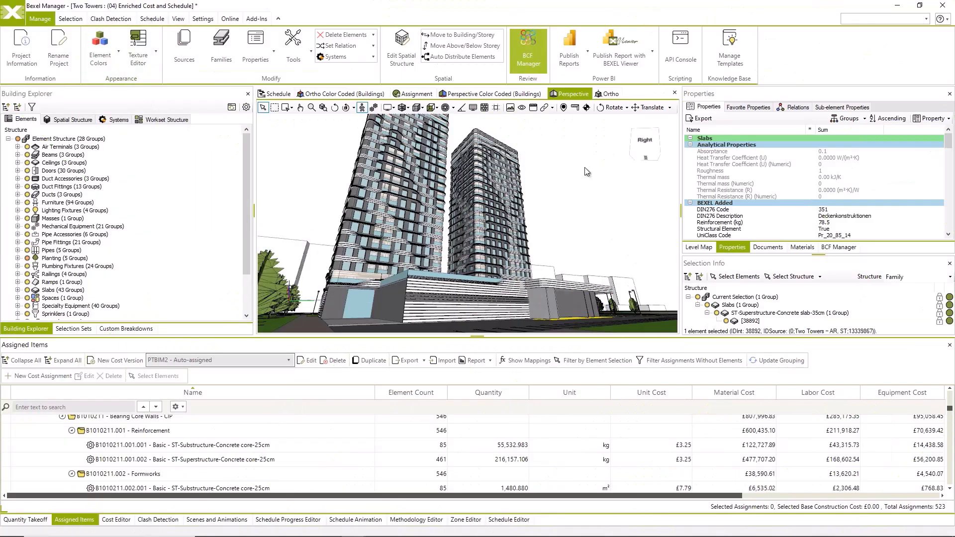
pyautogui.click(257, 19)
pyautogui.click(77, 50)
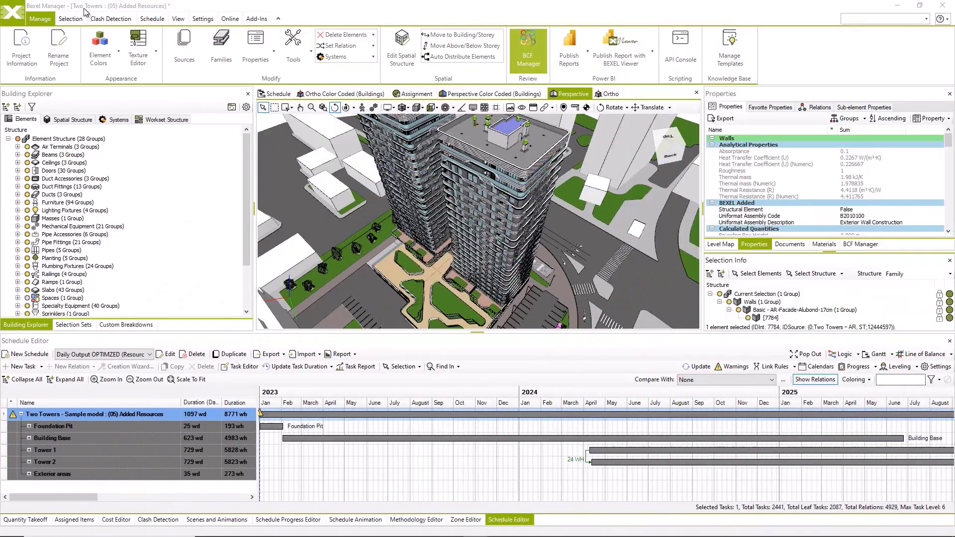
# Switch to Bexel Portfolio Manager and review the Two Towers project's published versions in its project management.
pyautogui.doubleClick(309, 456)
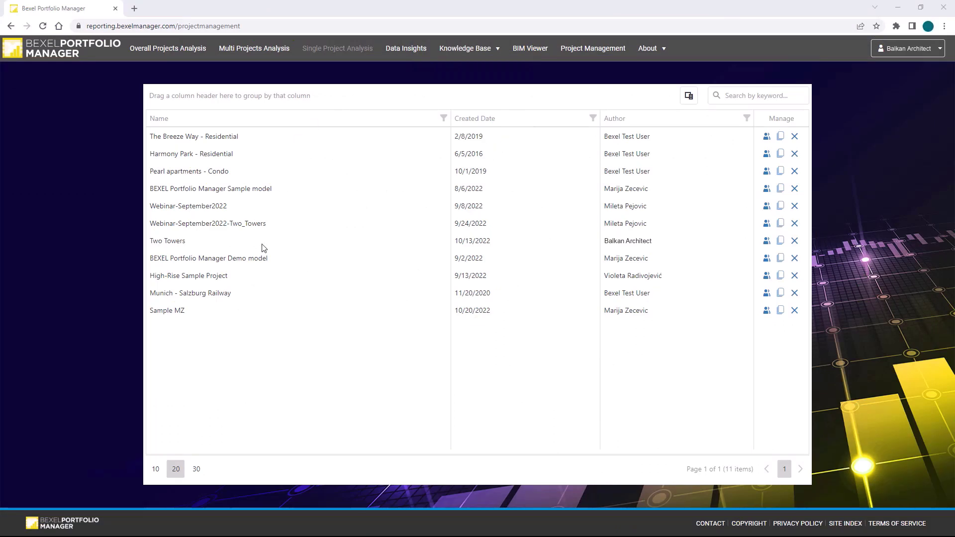
pyautogui.click(780, 241)
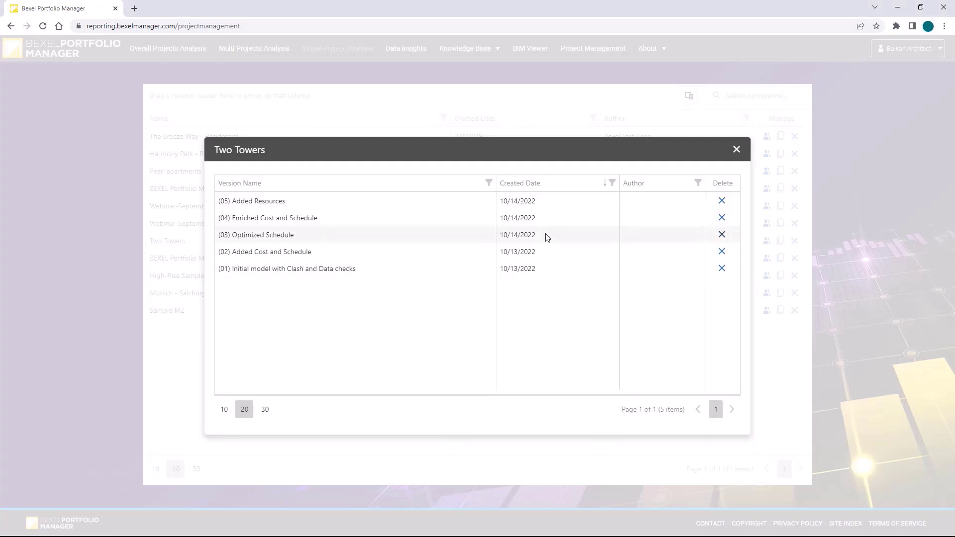
pyautogui.click(737, 150)
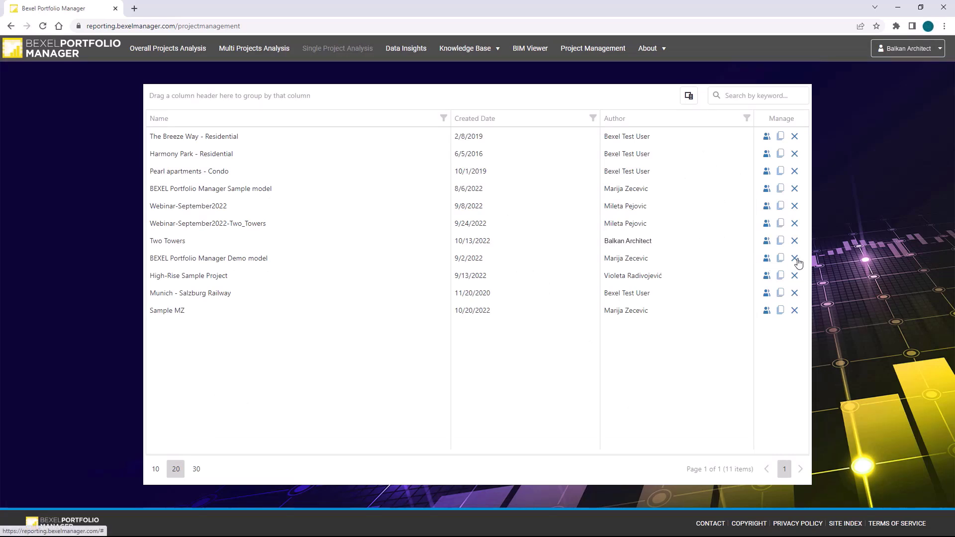
# Return to project analysis and show the Model Versions per Clash statuses chart for all published Two Towers versions.
pyautogui.click(172, 50)
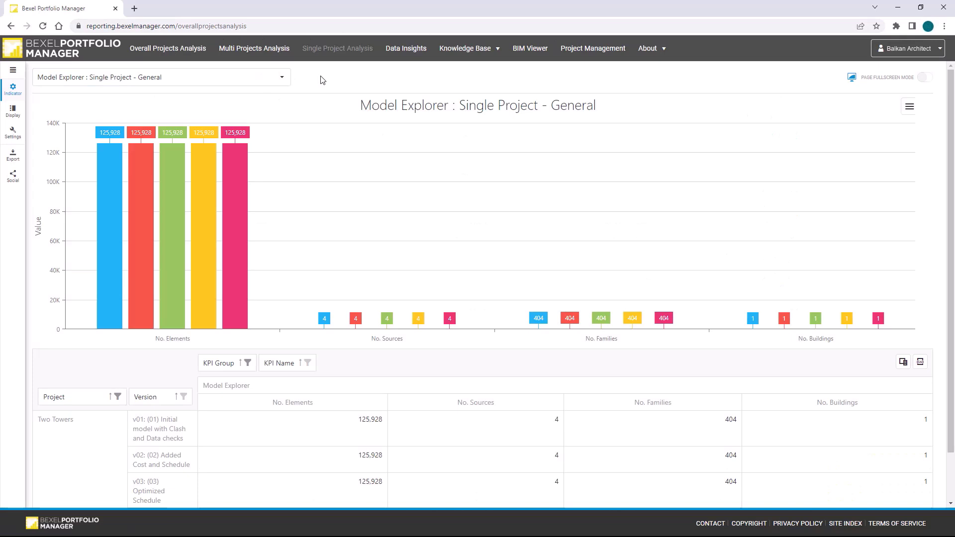
pyautogui.click(282, 79)
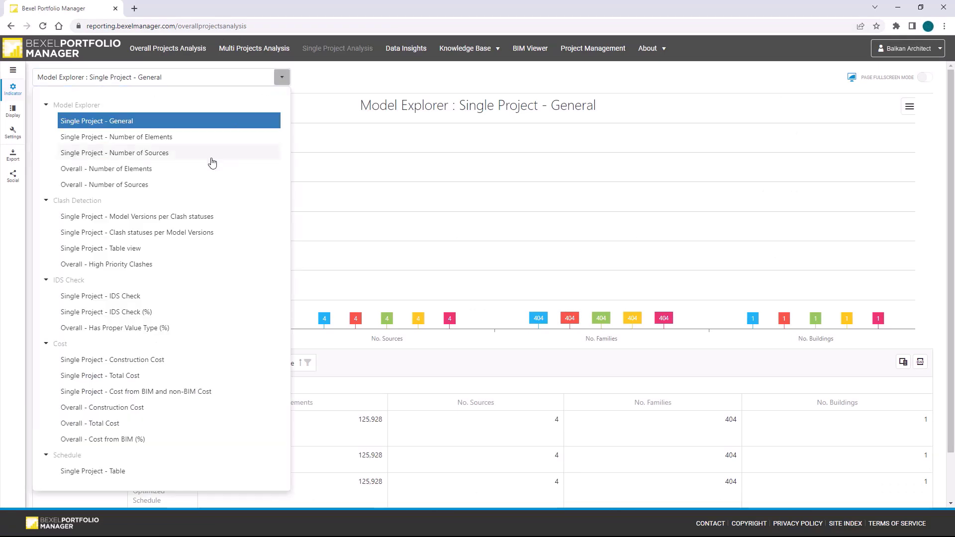
pyautogui.click(164, 219)
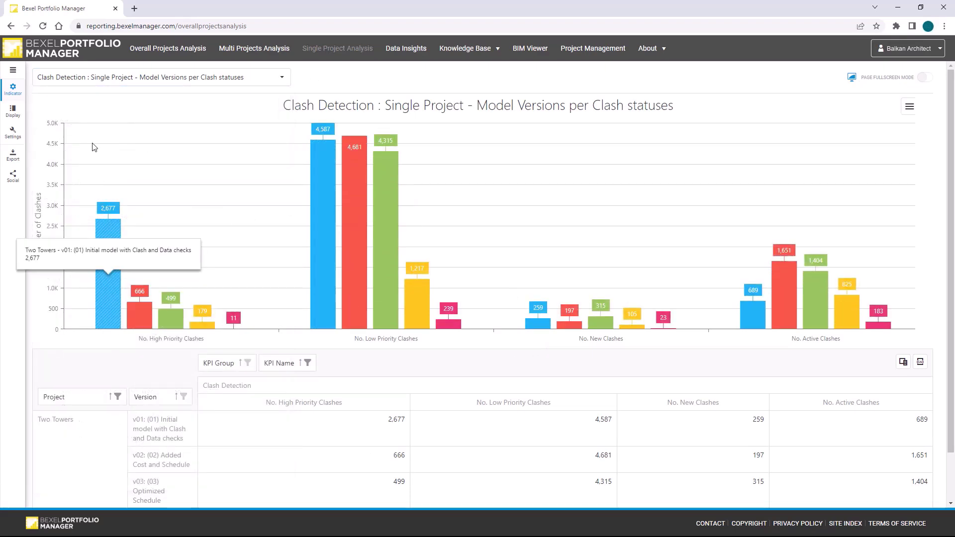
# Make the clash chart's legend visible, close the display options and look over the chart's data table.
pyautogui.click(13, 79)
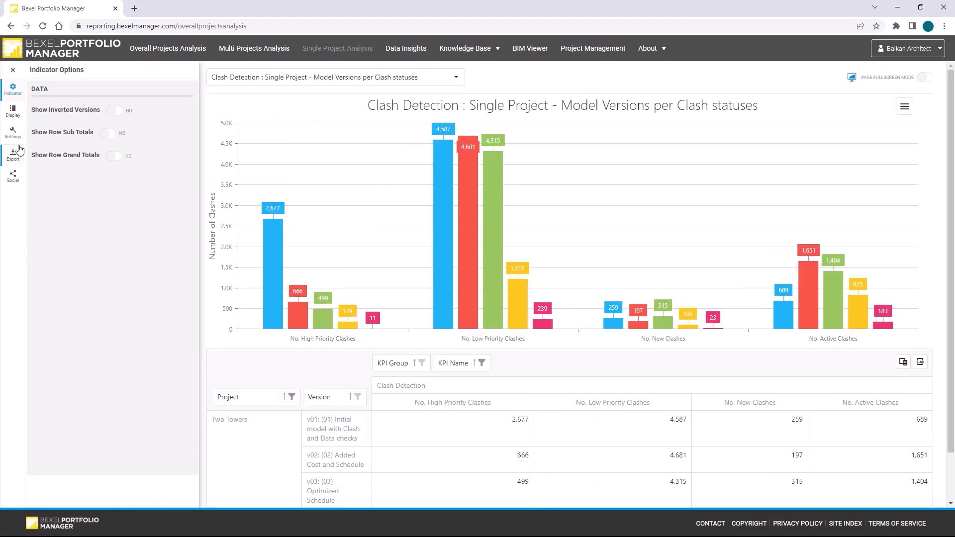
pyautogui.click(13, 113)
pyautogui.click(104, 270)
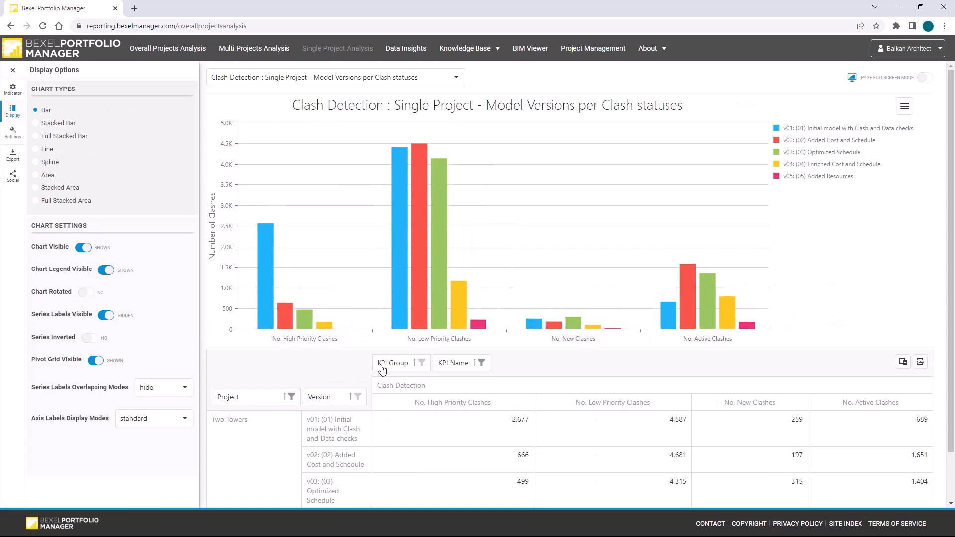
pyautogui.click(15, 71)
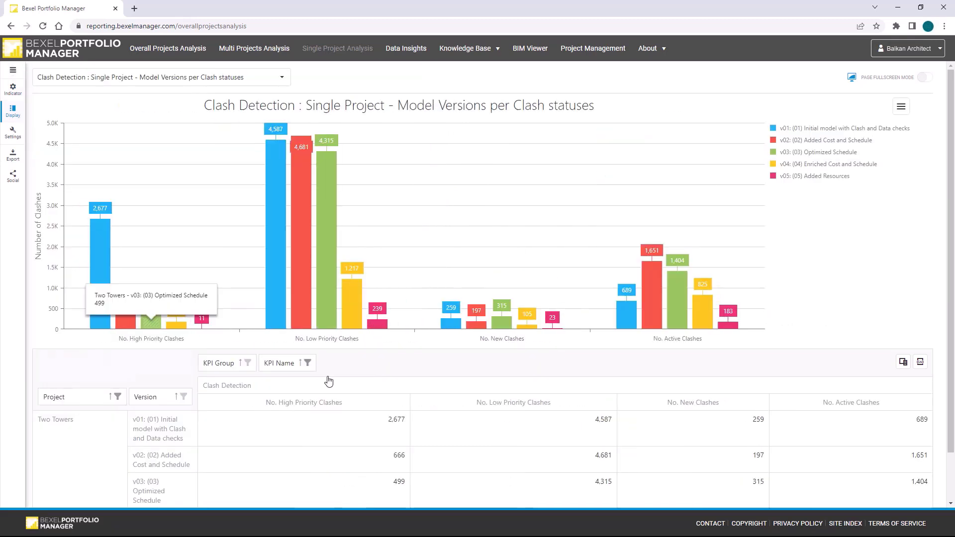
pyautogui.scroll(-1, 601, 328)
pyautogui.scroll(1, 601, 328)
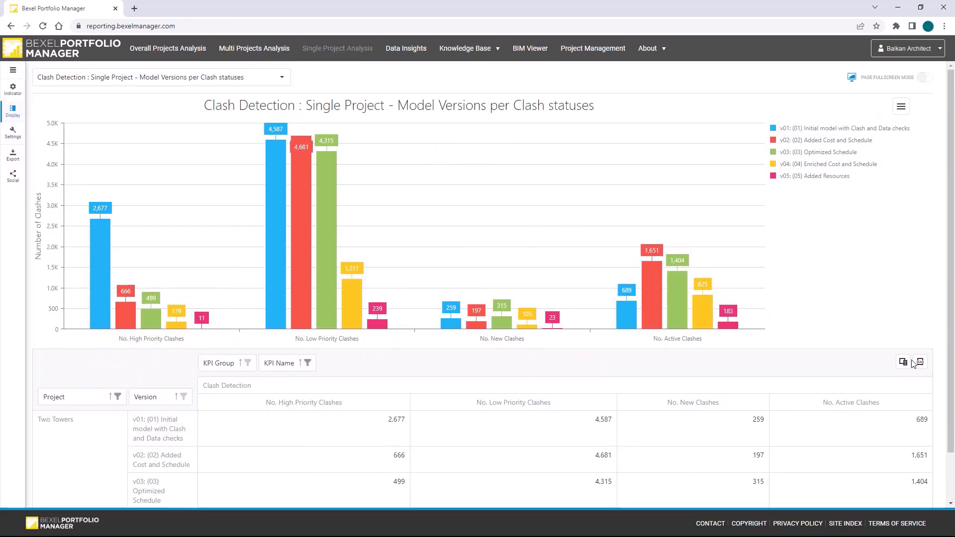
# Remove the Version field from the data table's row fields, add it back below Project and close the Field Chooser.
pyautogui.click(903, 361)
pyautogui.moveTo(567, 267); pyautogui.dragTo(416, 299)
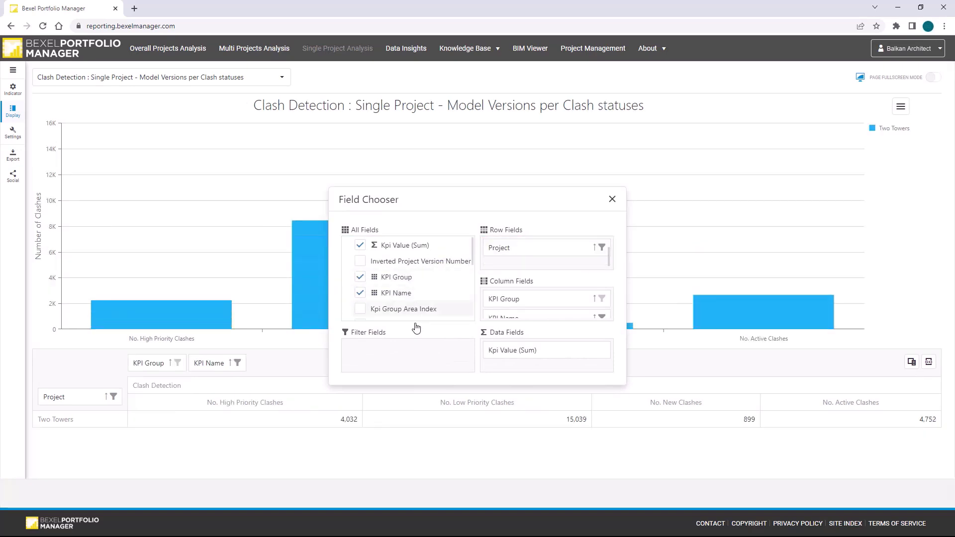
pyautogui.scroll(-5, 407, 288)
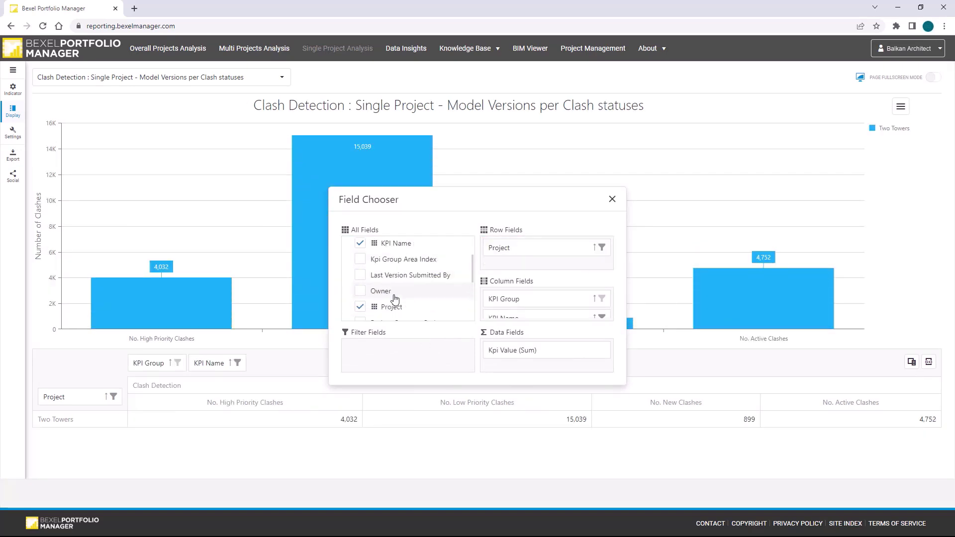
pyautogui.moveTo(391, 312); pyautogui.dragTo(547, 263)
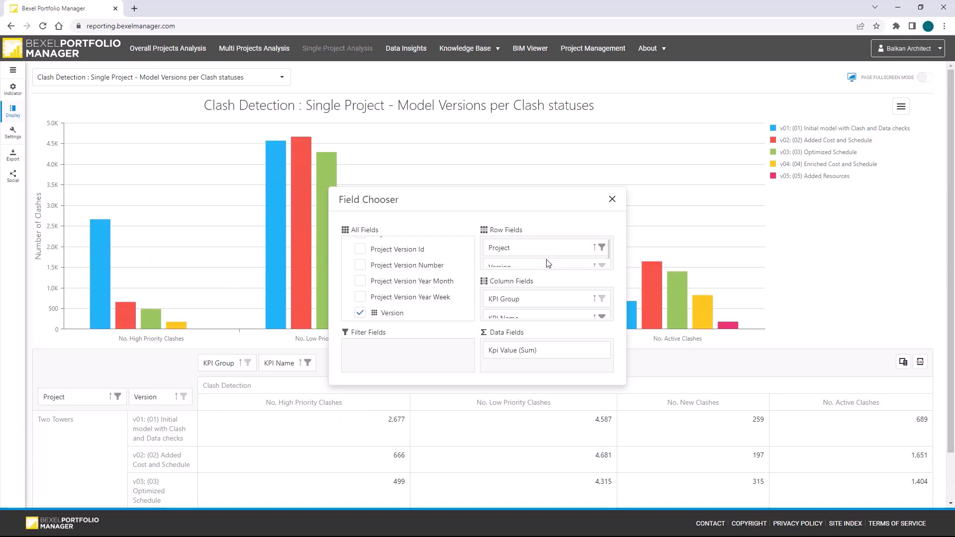
pyautogui.scroll(-1, 547, 303)
pyautogui.moveTo(503, 303); pyautogui.dragTo(547, 311)
pyautogui.click(612, 199)
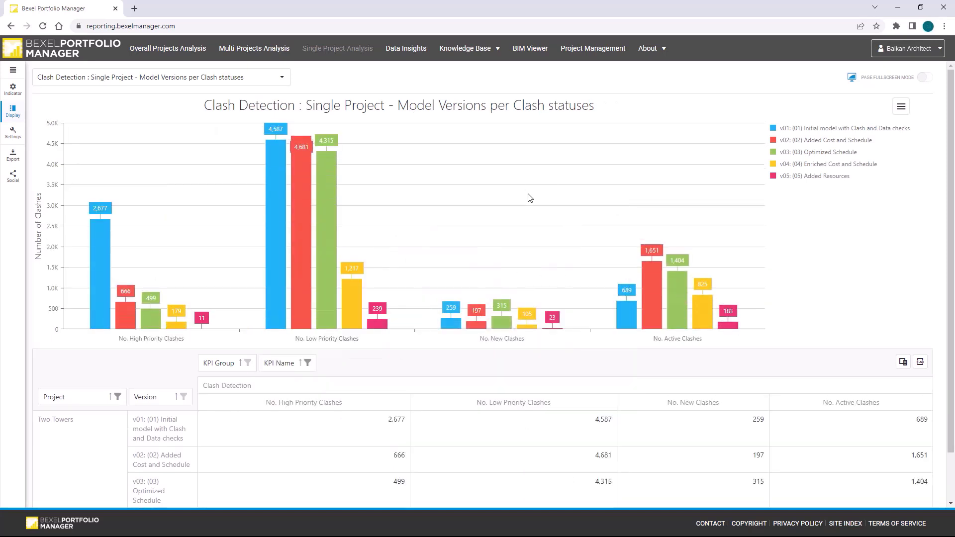
# Filter the clash data table to version v05: (05) Added Resources and swap the Version row field with the KPI Name column field.
pyautogui.click(183, 397)
pyautogui.scroll(-2, 92, 420)
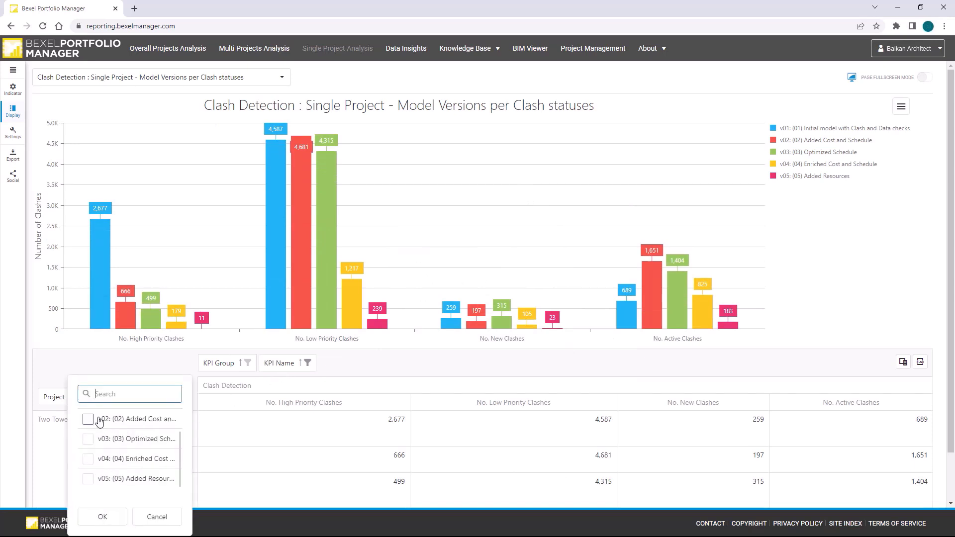
pyautogui.click(87, 479)
pyautogui.click(103, 517)
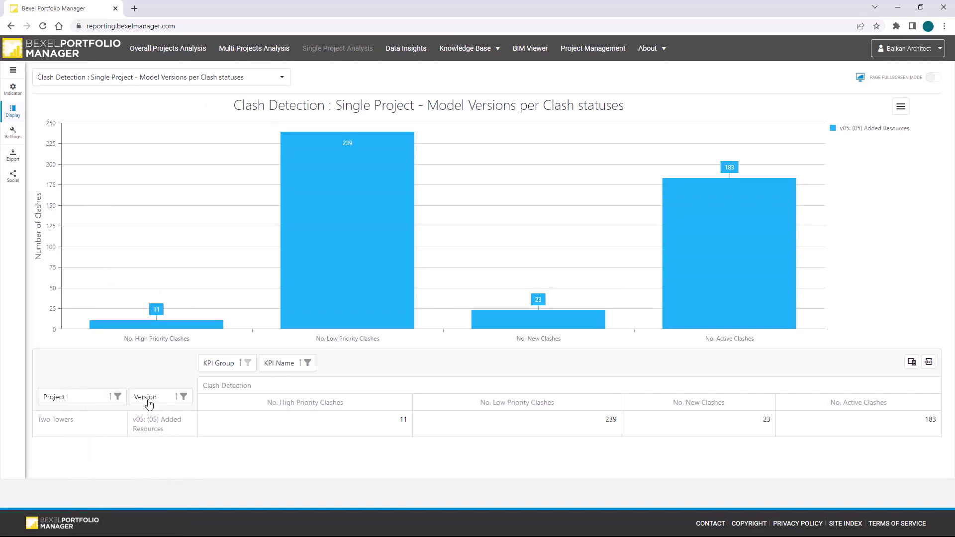
pyautogui.moveTo(149, 404); pyautogui.dragTo(102, 419)
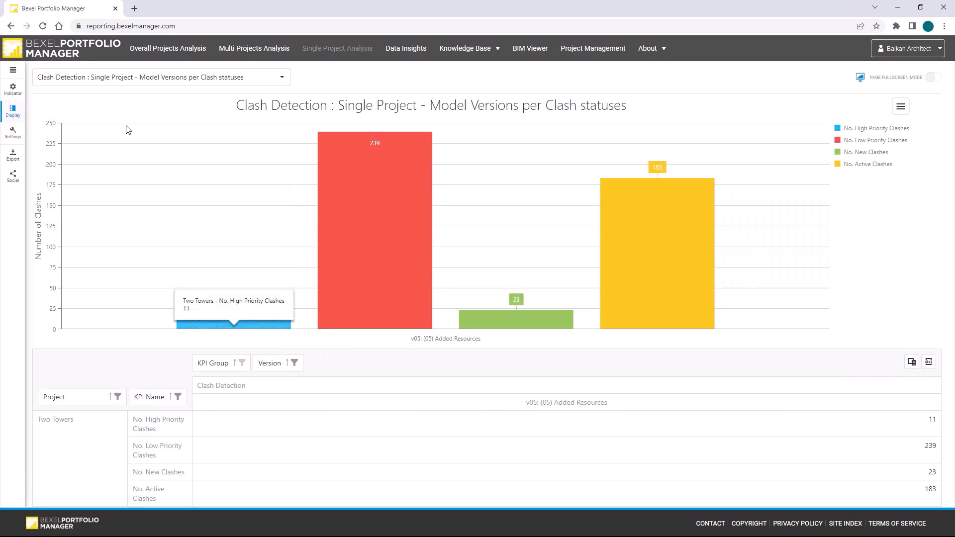
# View the Clash Detection charts Single Project - Clash statuses per Model Versions and Overall - High Priority Clashes.
pyautogui.click(282, 78)
pyautogui.press('Down')
pyautogui.press('Return')
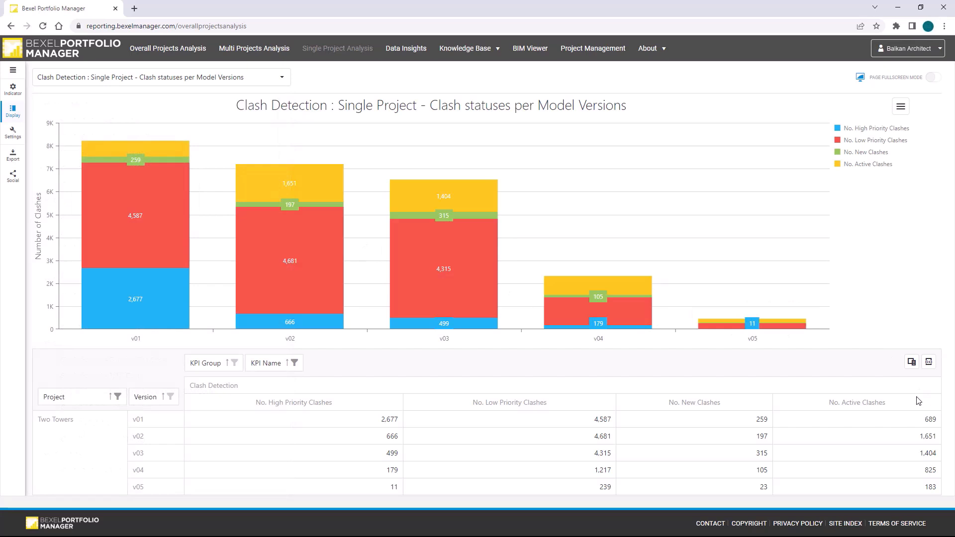
pyautogui.click(205, 80)
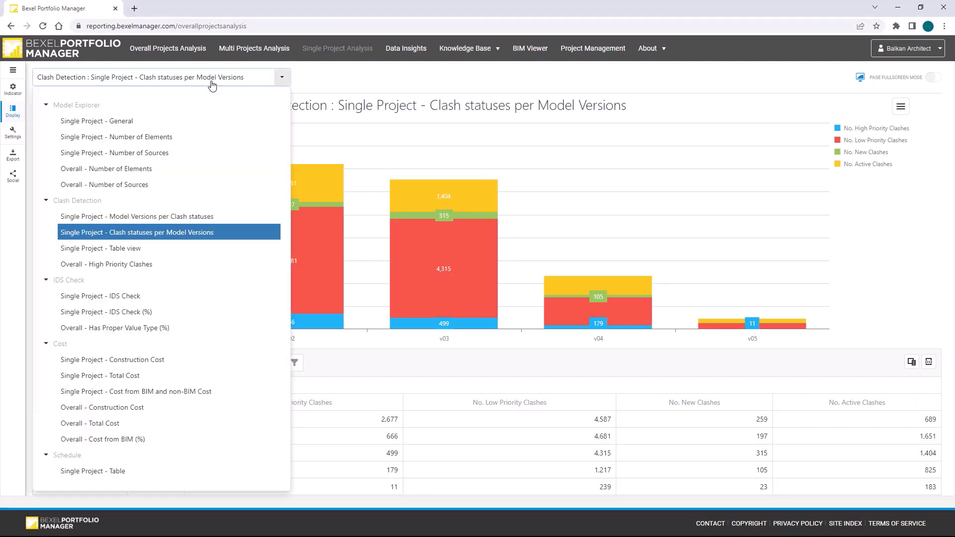
pyautogui.click(159, 264)
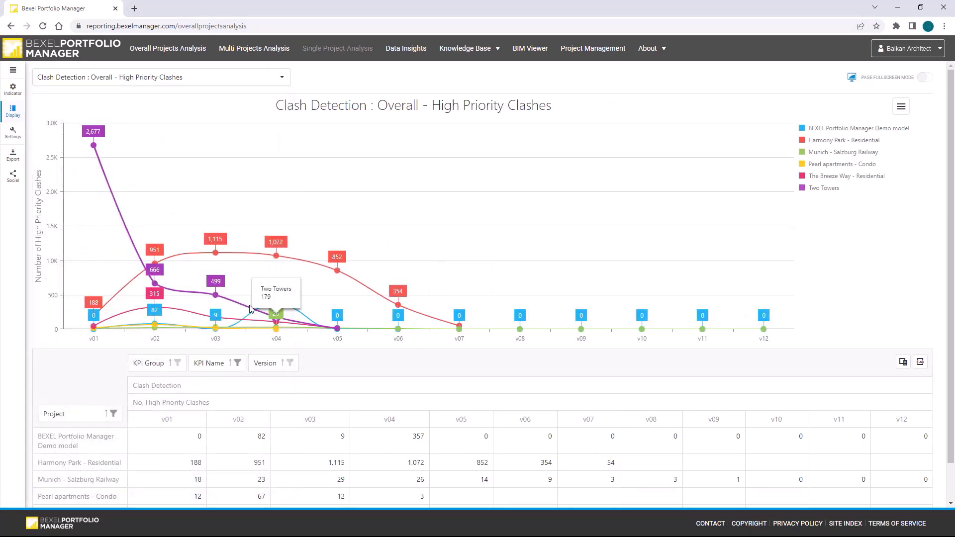
# Look over the Single Project - IDS Check chart and its data table, and show the Overall - Has Proper Value Type (%) chart.
pyautogui.click(168, 80)
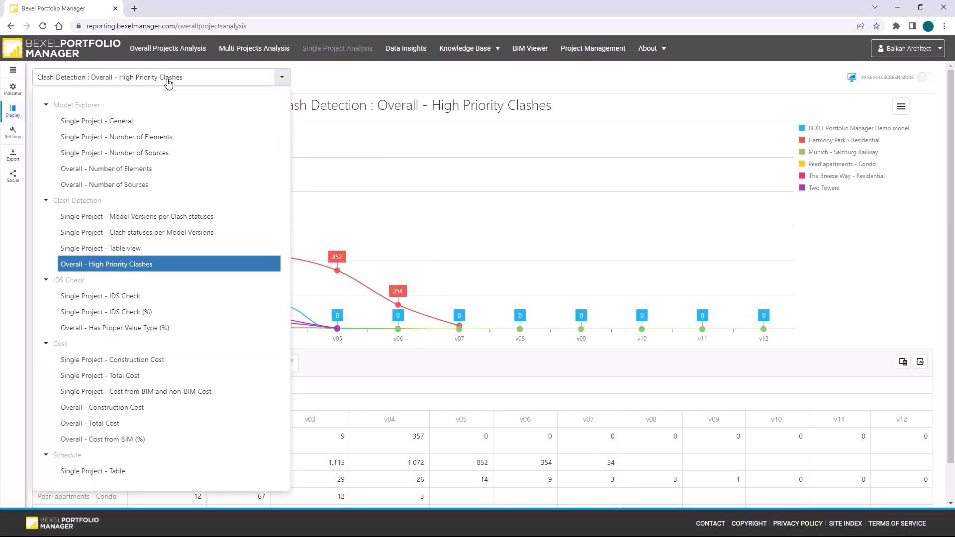
pyautogui.click(158, 297)
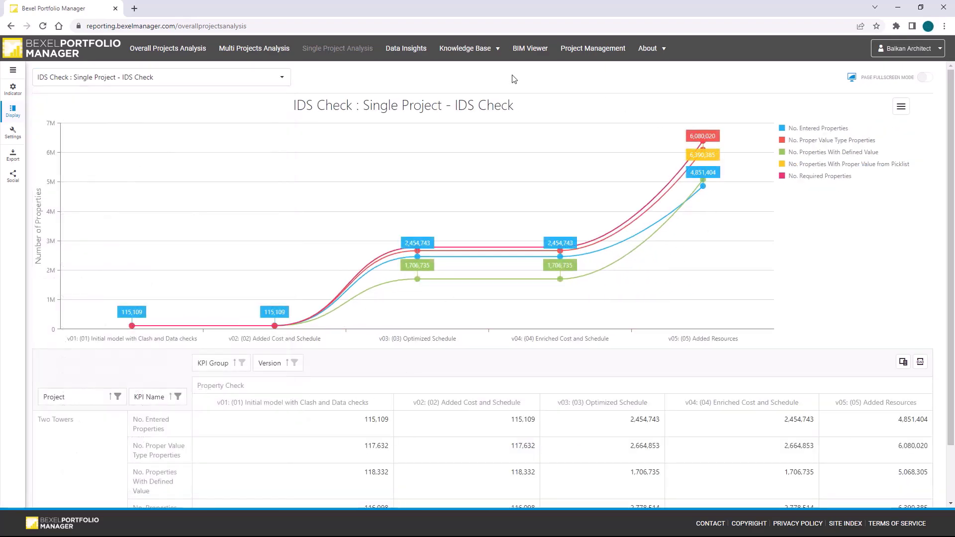
pyautogui.scroll(-1, 252, 415)
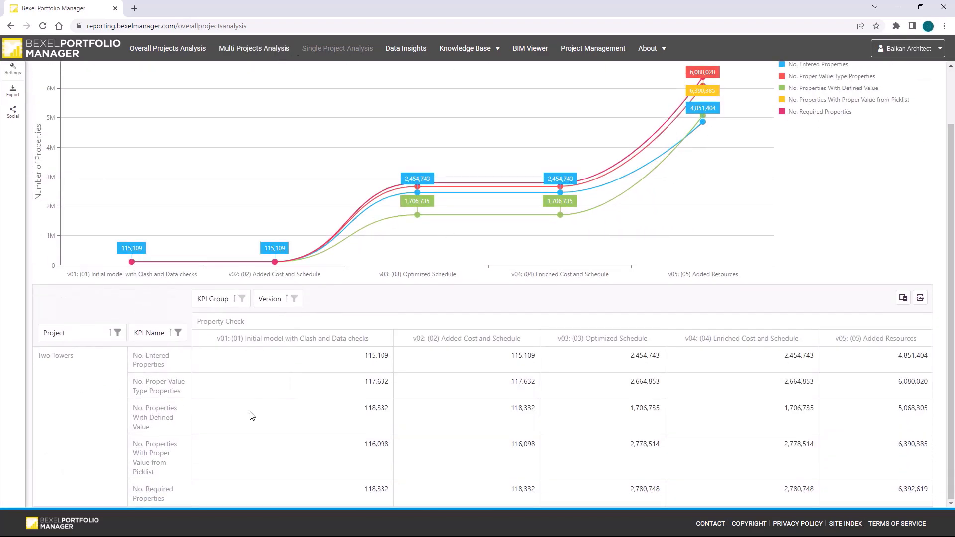
pyautogui.scroll(1, 490, 511)
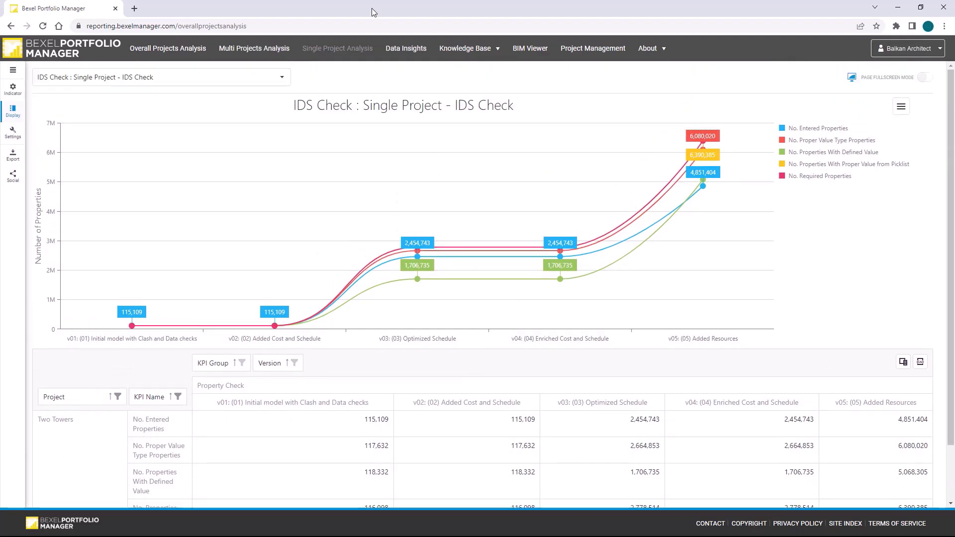
pyautogui.click(280, 79)
pyautogui.click(115, 328)
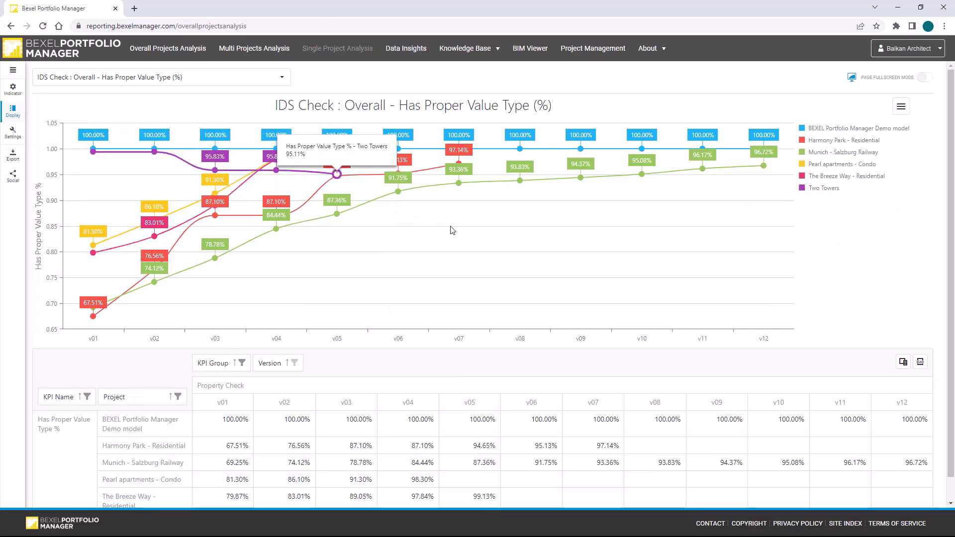
# Review construction cost in the Single Project - Construction Cost chart and in the Overall - Construction Cost chart with its data table.
pyautogui.click(281, 78)
pyautogui.click(249, 359)
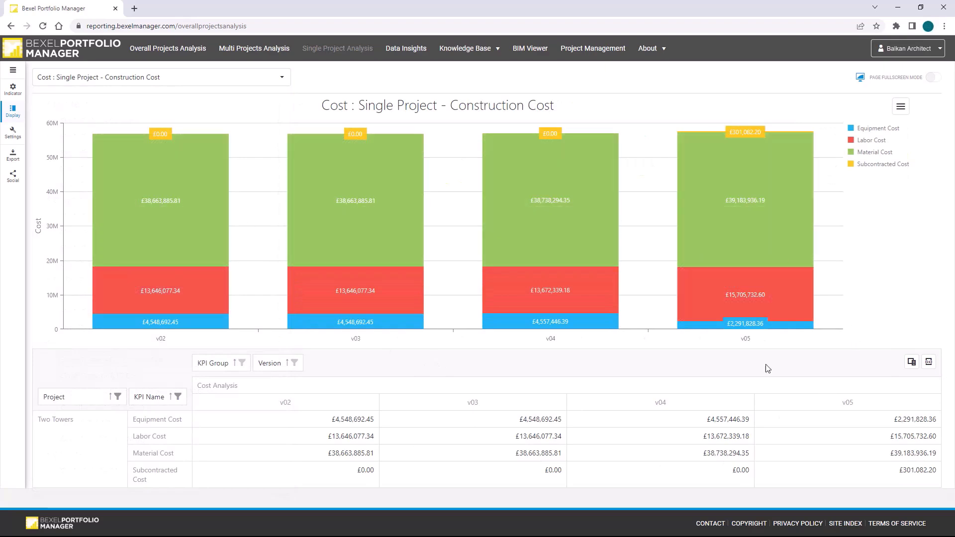
pyautogui.click(269, 77)
pyautogui.click(149, 403)
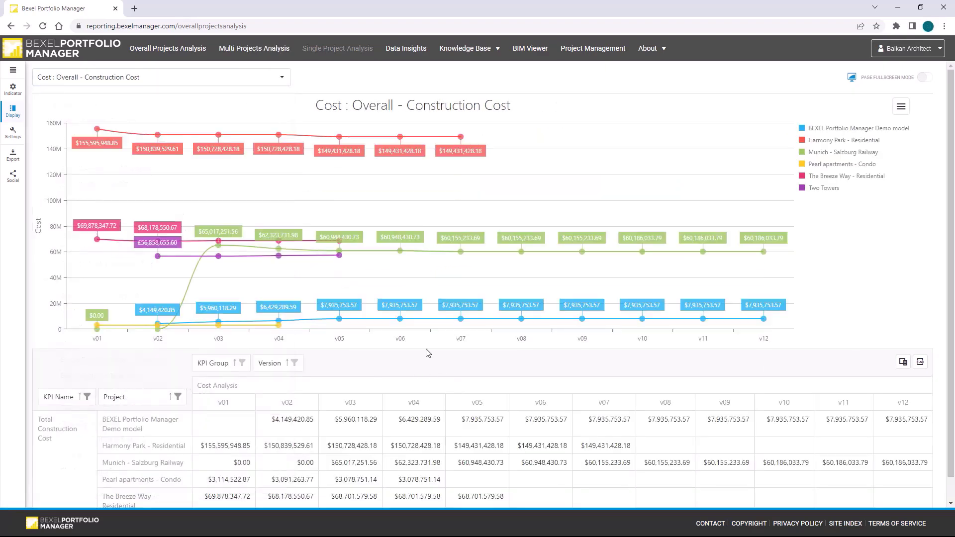
pyautogui.scroll(-1, 627, 421)
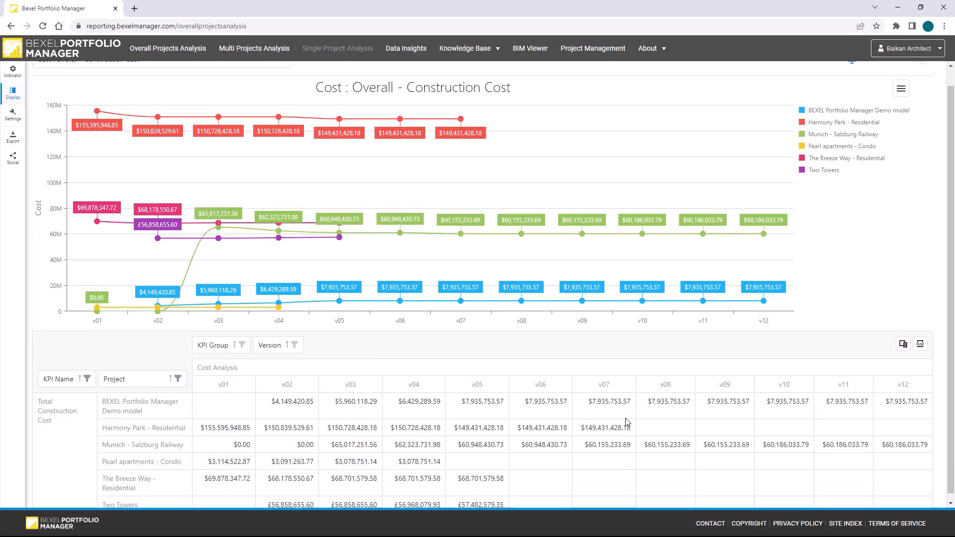
pyautogui.scroll(1, 287, 407)
# Show the Schedule chart Overall - Number of Tasks, followed by the Single Project - Number of Tasks chart.
pyautogui.click(277, 77)
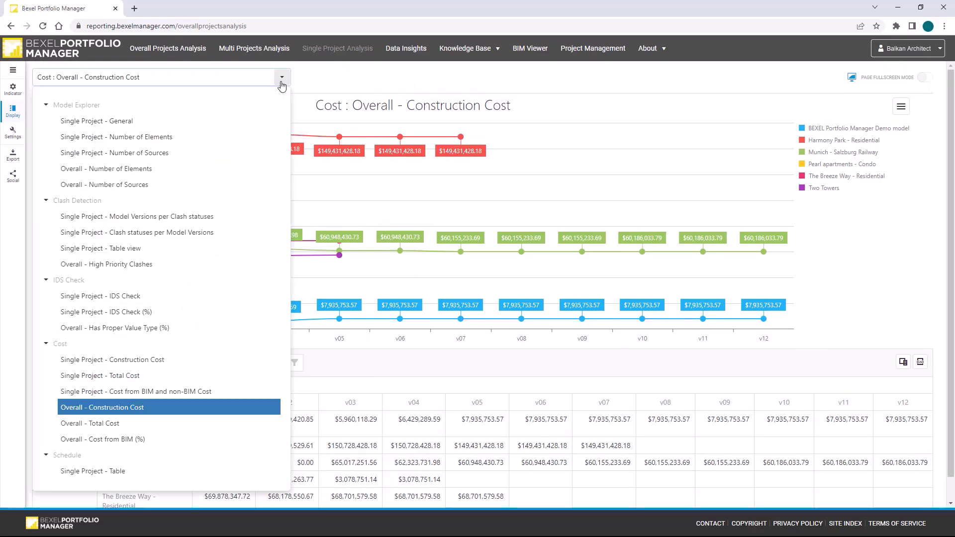
pyautogui.press('Down')
pyautogui.press('Down')
pyautogui.press('Down')
pyautogui.press('Down')
pyautogui.press('Down')
pyautogui.press('Down')
pyautogui.press('Down')
pyautogui.press('Down')
pyautogui.press('Down')
pyautogui.press('Return')
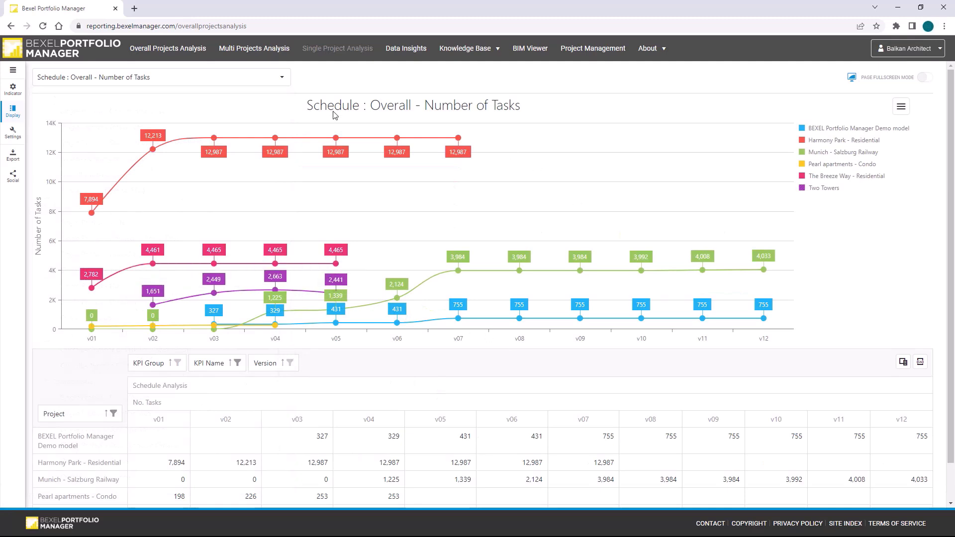
pyautogui.click(281, 78)
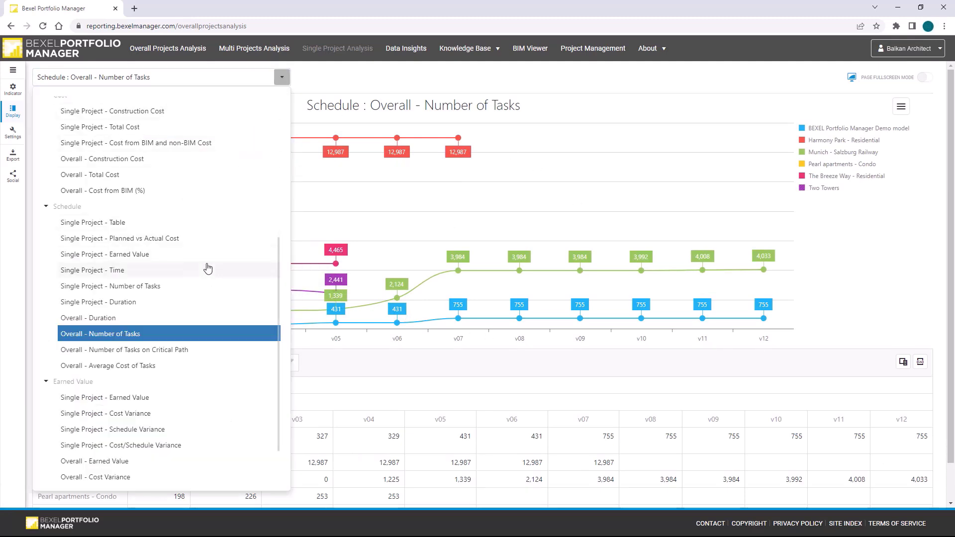
pyautogui.click(206, 286)
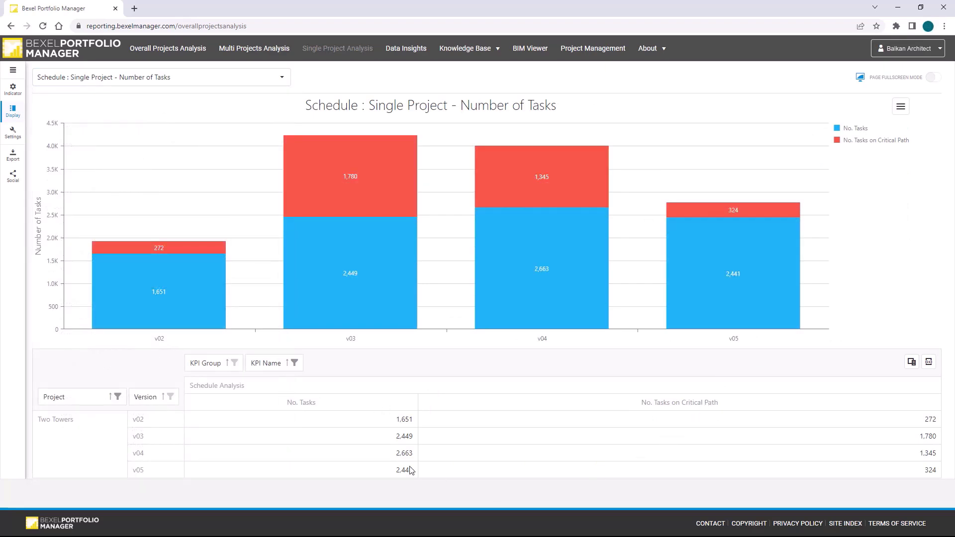
# View the Earned Value charts Overall - Cost Variance and Overall - Schedule Variance, including the schedule variance data table.
pyautogui.click(278, 82)
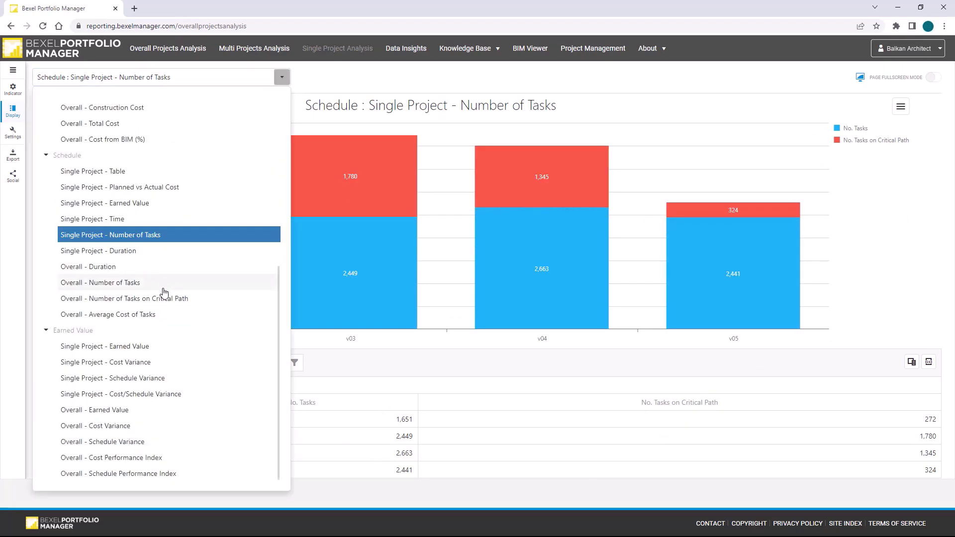
pyautogui.click(109, 426)
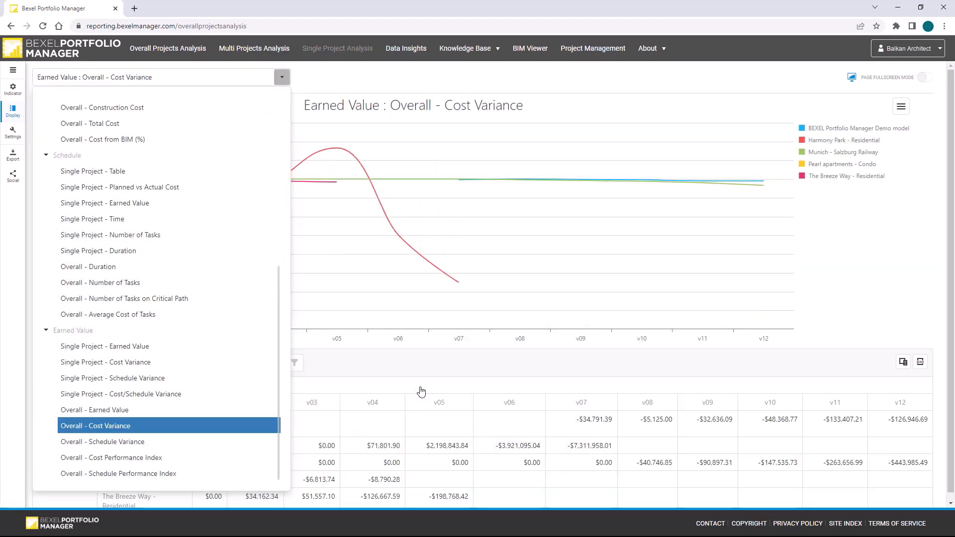
pyautogui.click(281, 80)
pyautogui.press('Down')
pyautogui.scroll(-1, 383, 401)
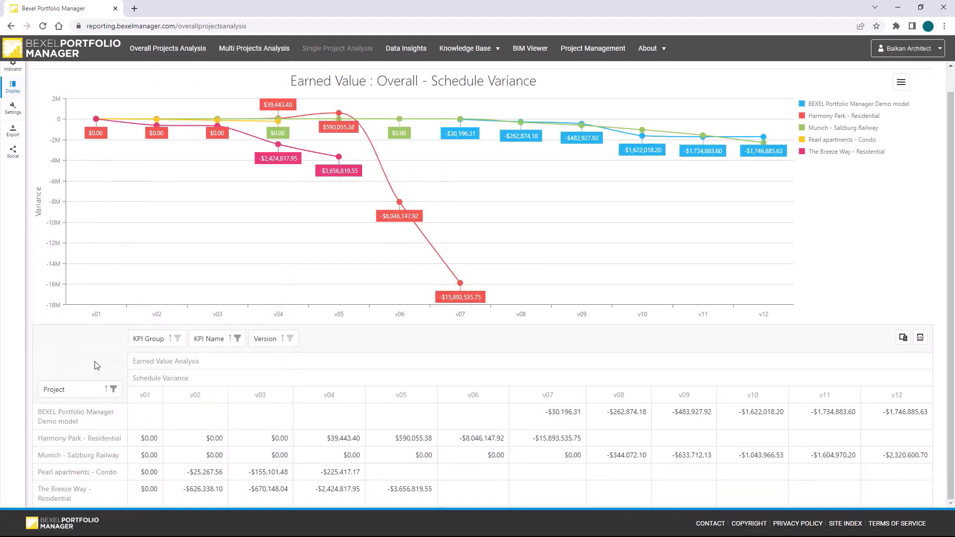
pyautogui.scroll(1, 97, 365)
# View the Earned Value charts Overall - Cost Performance Index and Overall - Schedule Performance Index.
pyautogui.click(279, 77)
pyautogui.press('Down')
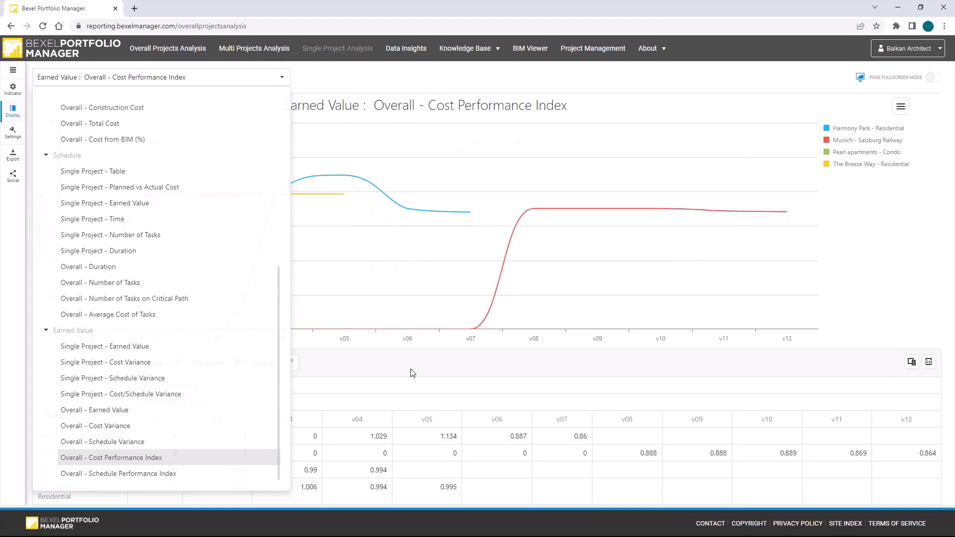
pyautogui.click(411, 372)
pyautogui.click(281, 77)
pyautogui.press('Down')
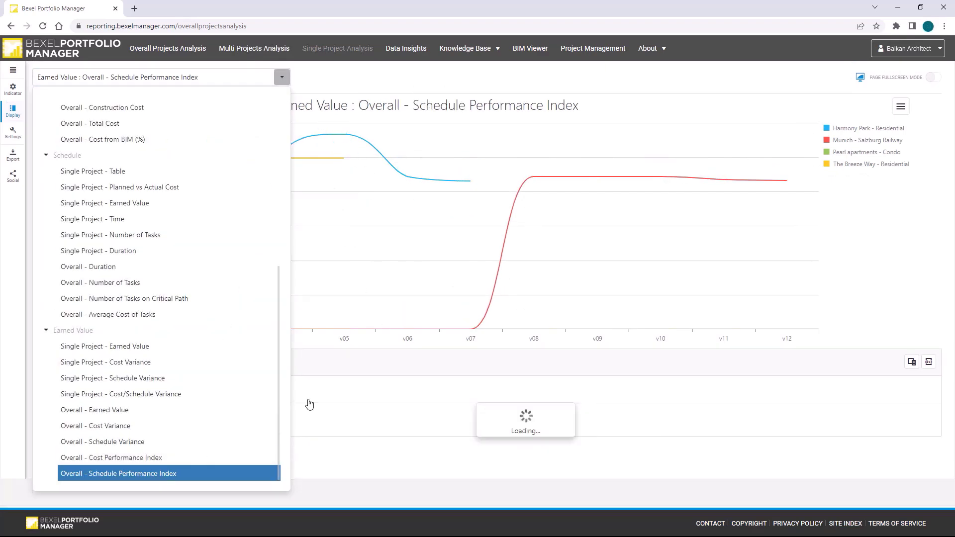
pyautogui.click(377, 362)
# Show the Overall - Earned Value chart comparing all projects across their versions.
pyautogui.click(282, 77)
pyautogui.press('Up')
pyautogui.press('Up')
pyautogui.press('Up')
pyautogui.press('Up')
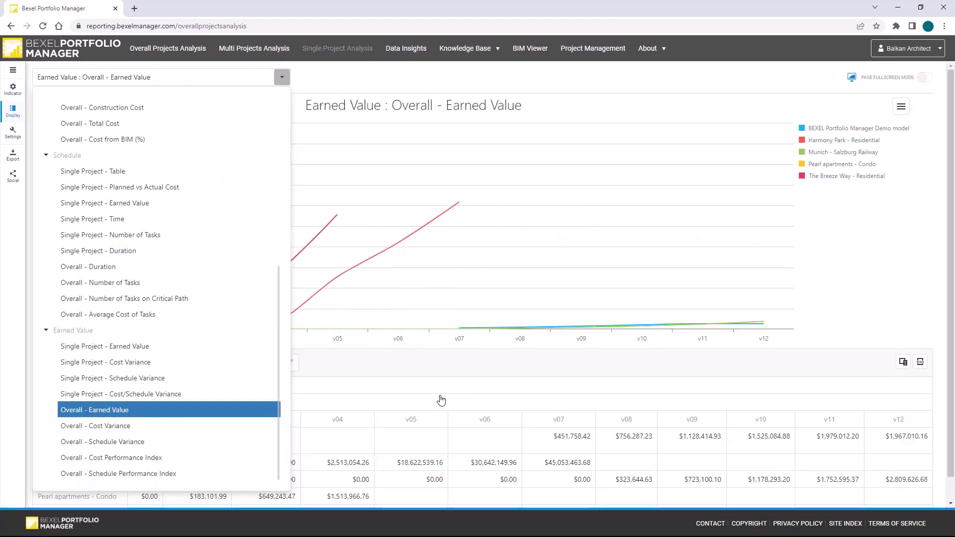
pyautogui.click(433, 393)
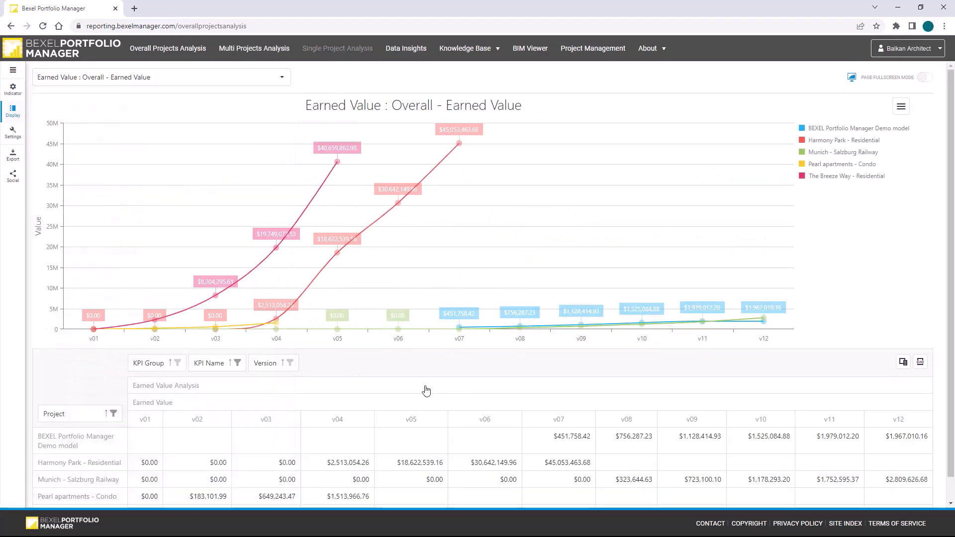
# Open the multi-project analysis and select all versions of the Two Towers project.
pyautogui.click(241, 53)
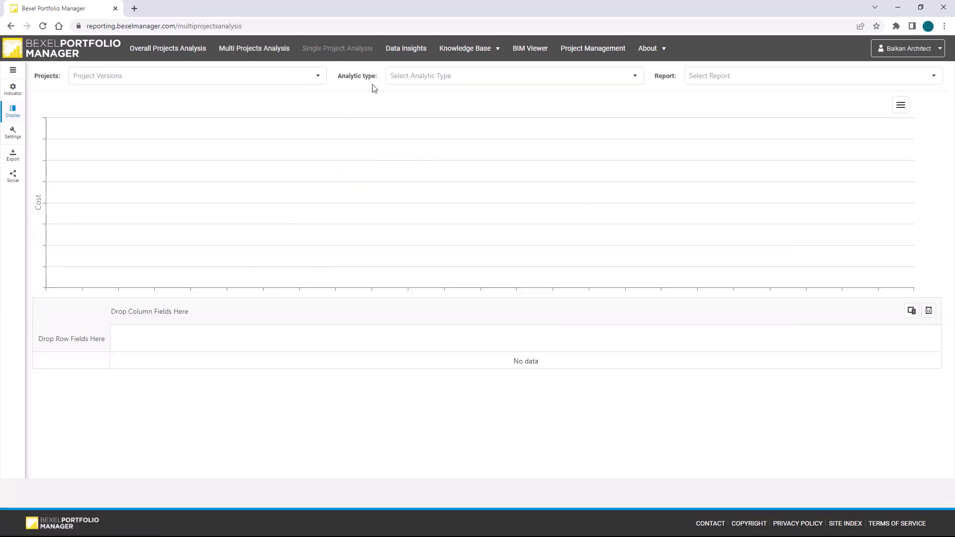
pyautogui.click(318, 77)
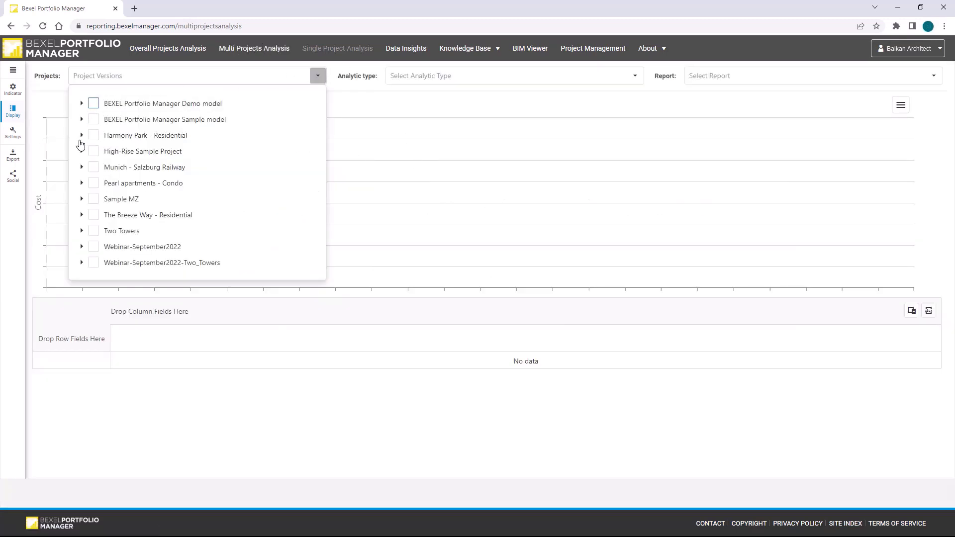
pyautogui.click(82, 231)
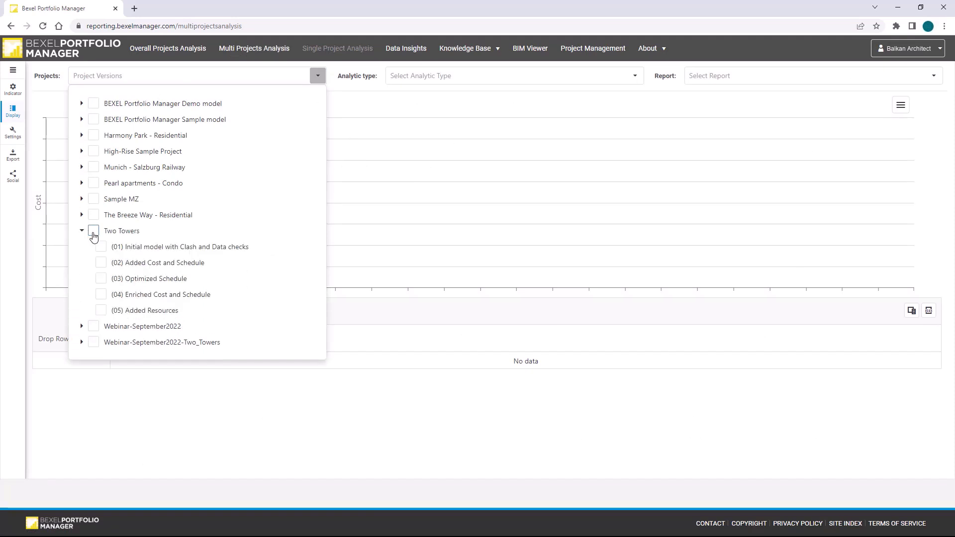
pyautogui.click(94, 231)
pyautogui.click(449, 353)
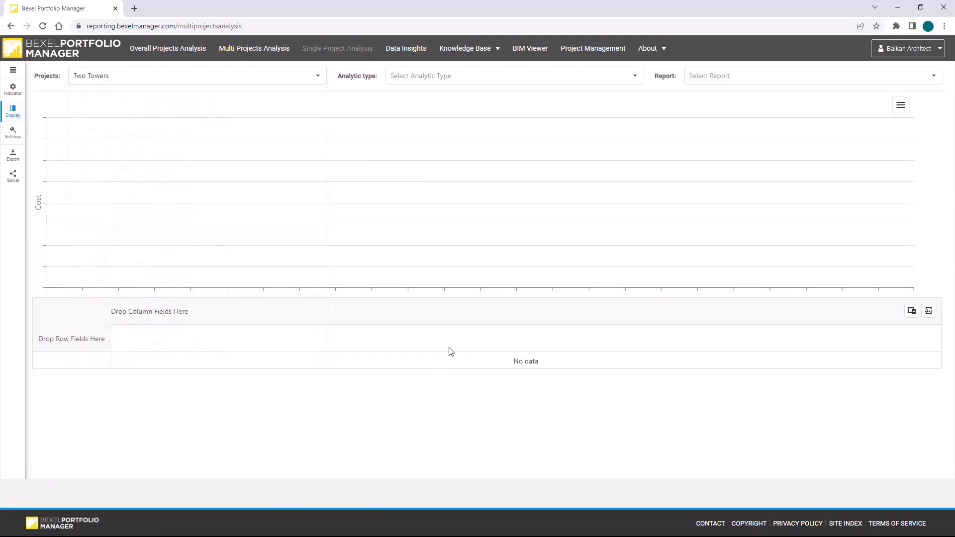
# Compare the Two Towers versions by category with the Model Explorer analytic type, using the Number of Elements and Total Cost reports.
pyautogui.click(483, 77)
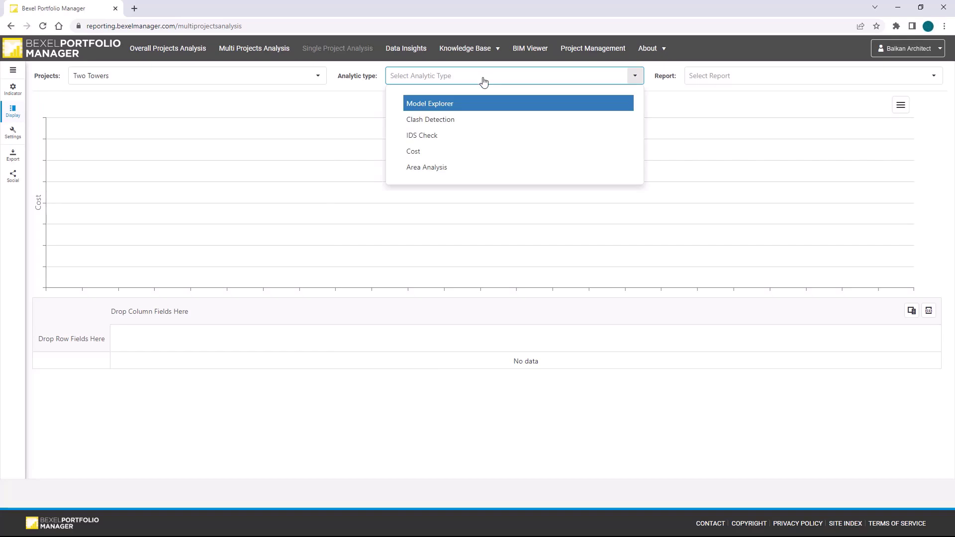
pyautogui.click(475, 107)
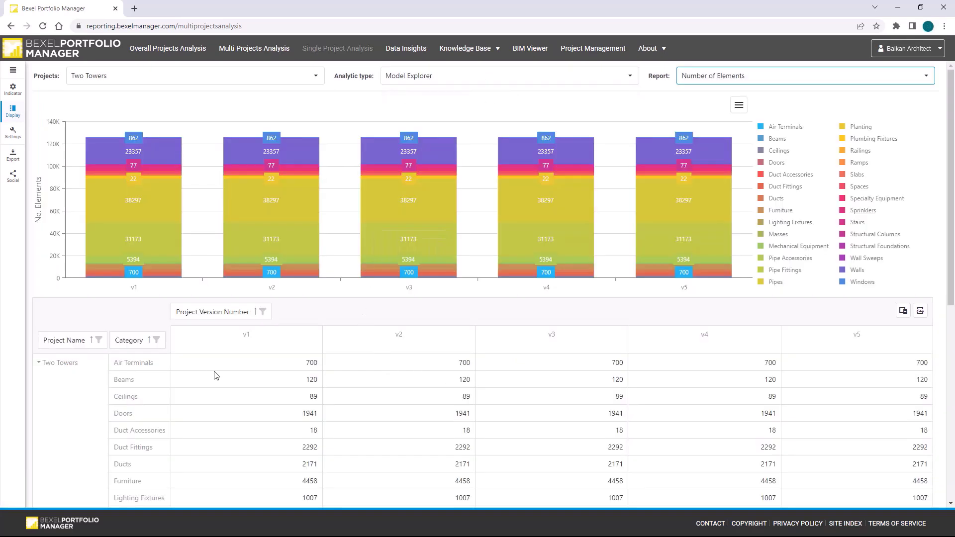
pyautogui.scroll(-7, 158, 382)
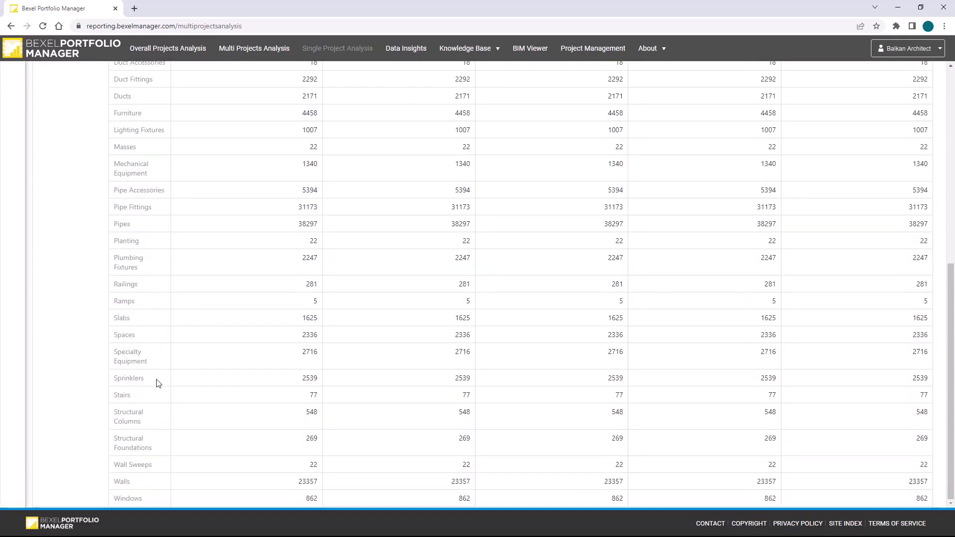
pyautogui.scroll(7, 158, 383)
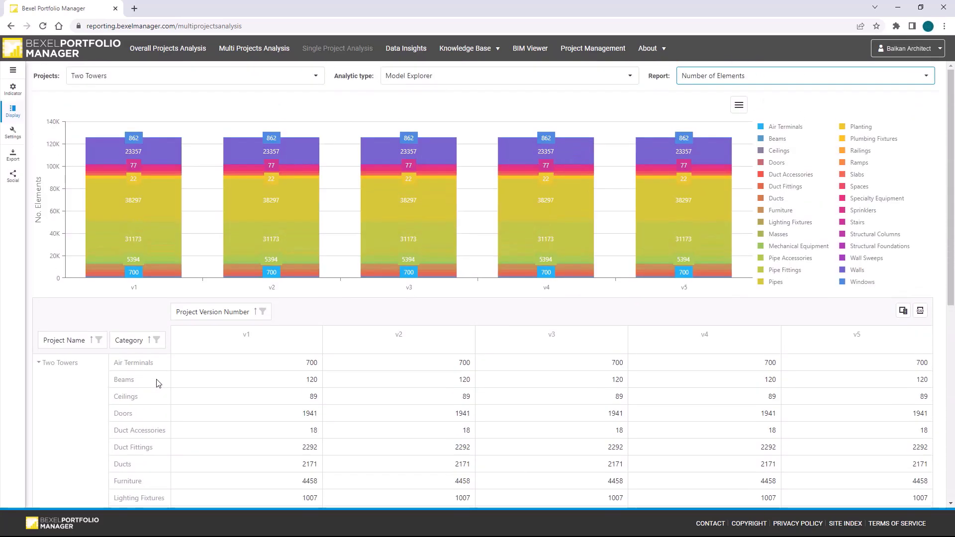
pyautogui.click(802, 76)
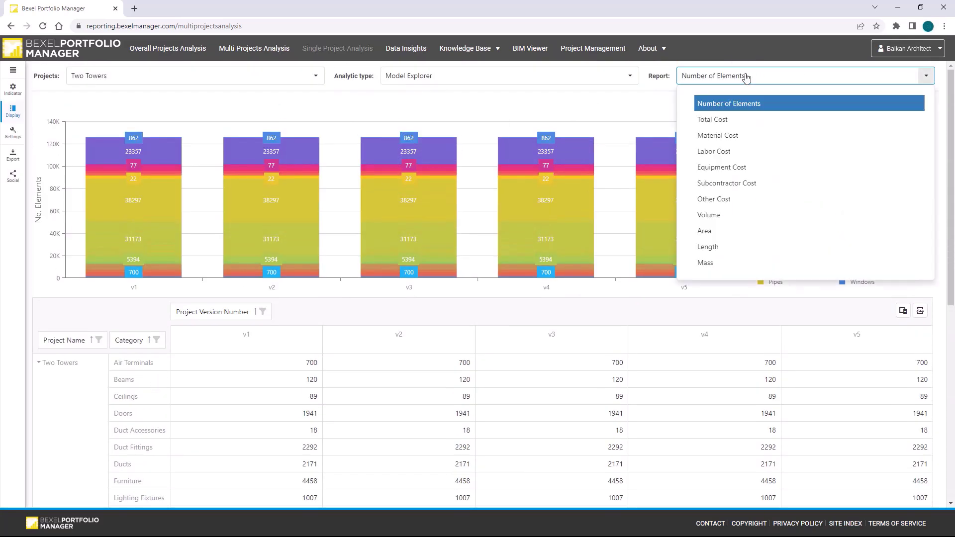
pyautogui.click(736, 119)
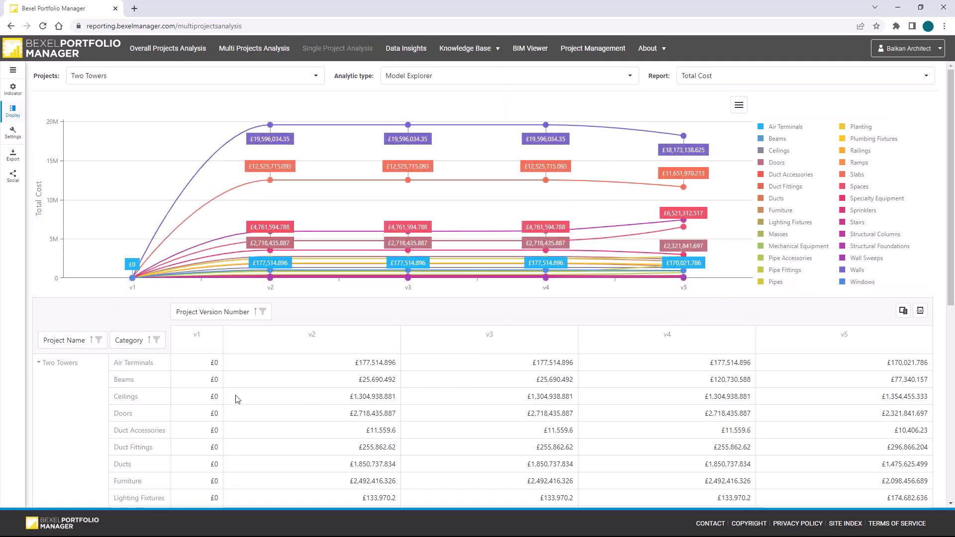
# Filter the Total Cost comparison by category to Duct Accessories, Duct Fittings and Ducts only.
pyautogui.click(157, 339)
pyautogui.scroll(-4, 90, 423)
pyautogui.scroll(2, 63, 433)
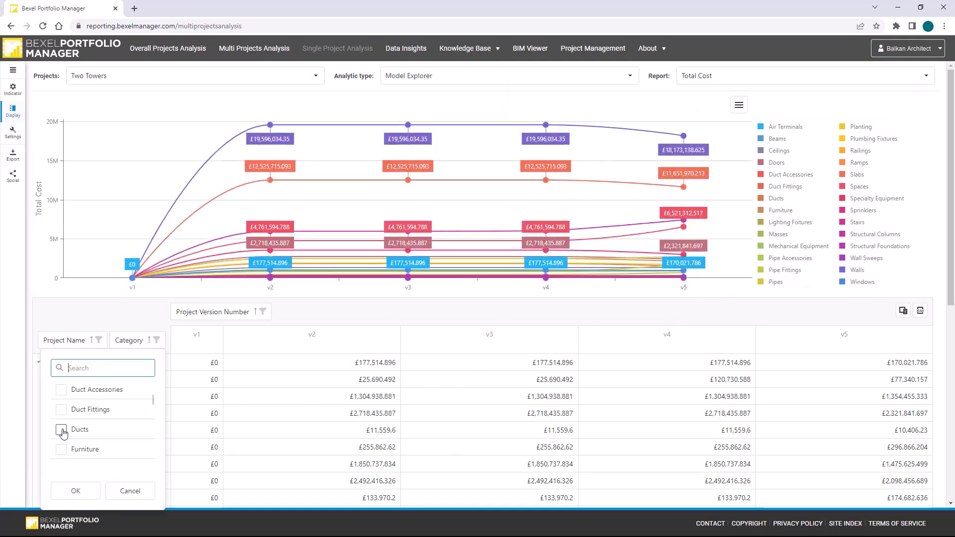
pyautogui.click(61, 390)
pyautogui.click(75, 491)
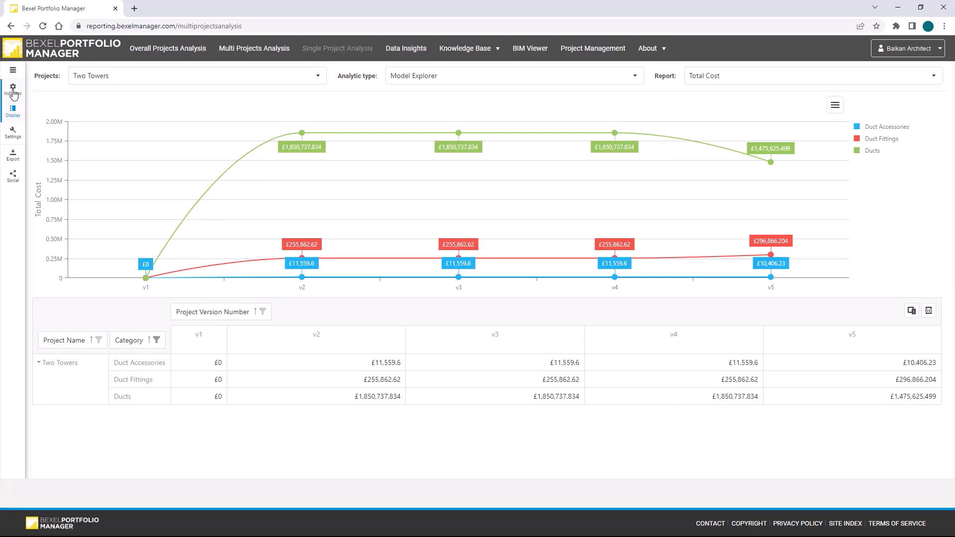
# Display the duct cost comparison as a Stacked Bar chart and after that as an Area chart.
pyautogui.click(13, 110)
pyautogui.click(52, 124)
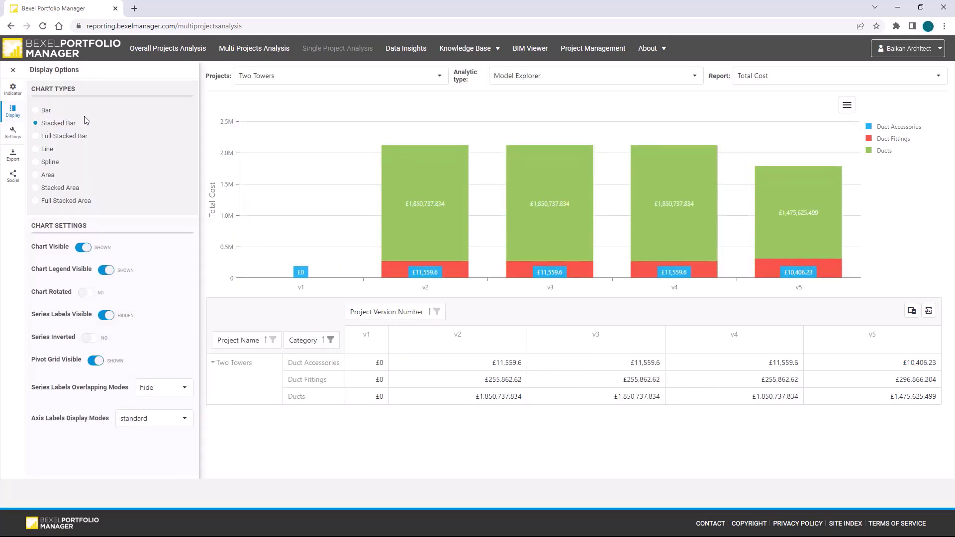
pyautogui.click(47, 177)
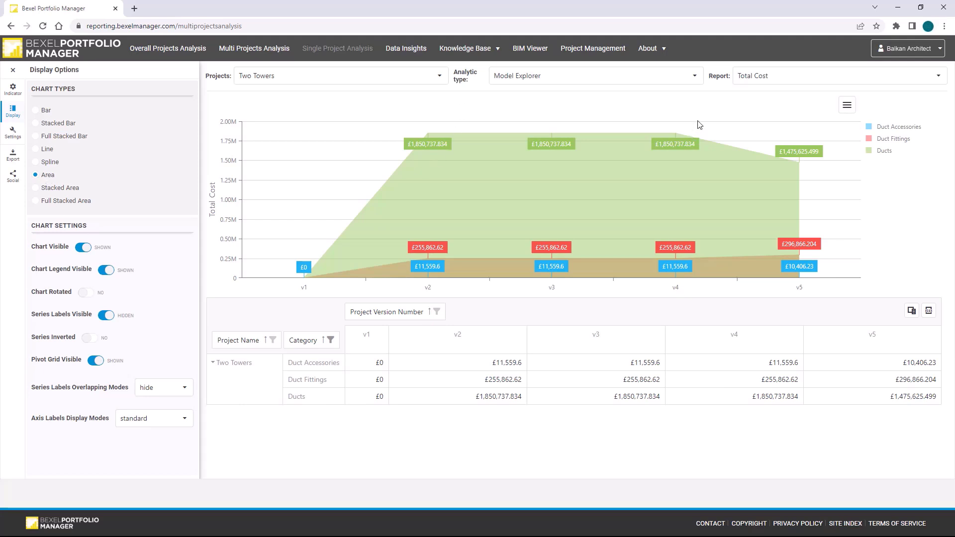
# Switch the Two Towers comparison to the Clash Detection analytic type with the Number of High Priority Clashes report.
pyautogui.click(695, 75)
pyautogui.click(615, 122)
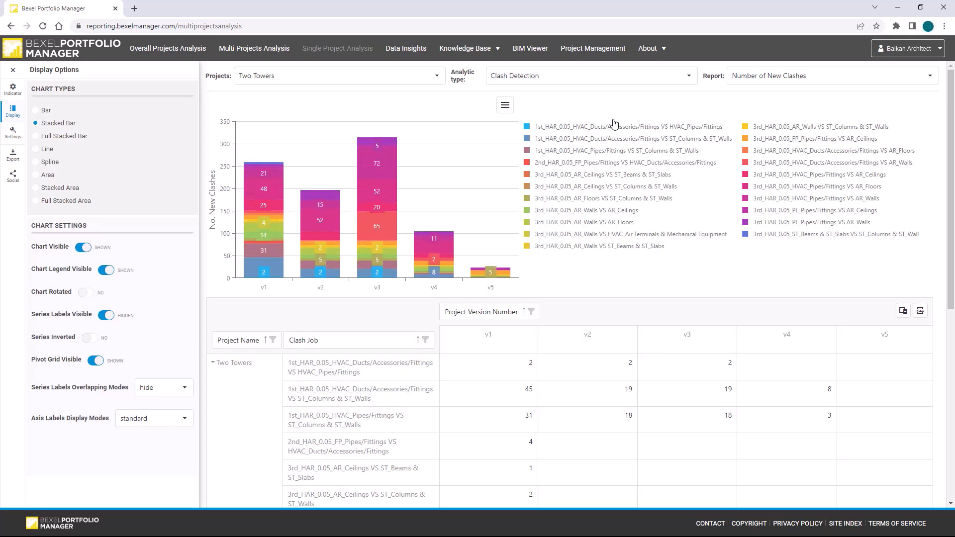
pyautogui.click(928, 75)
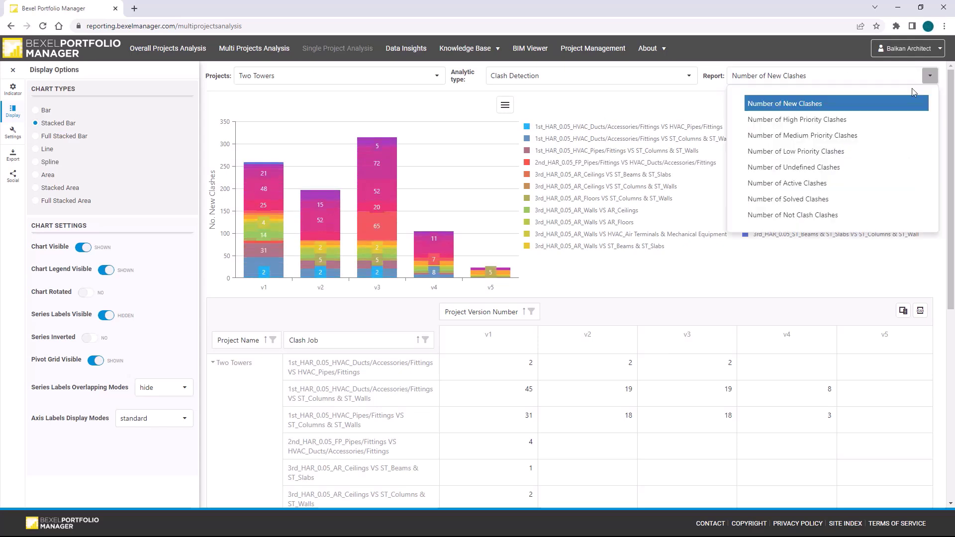
pyautogui.click(886, 123)
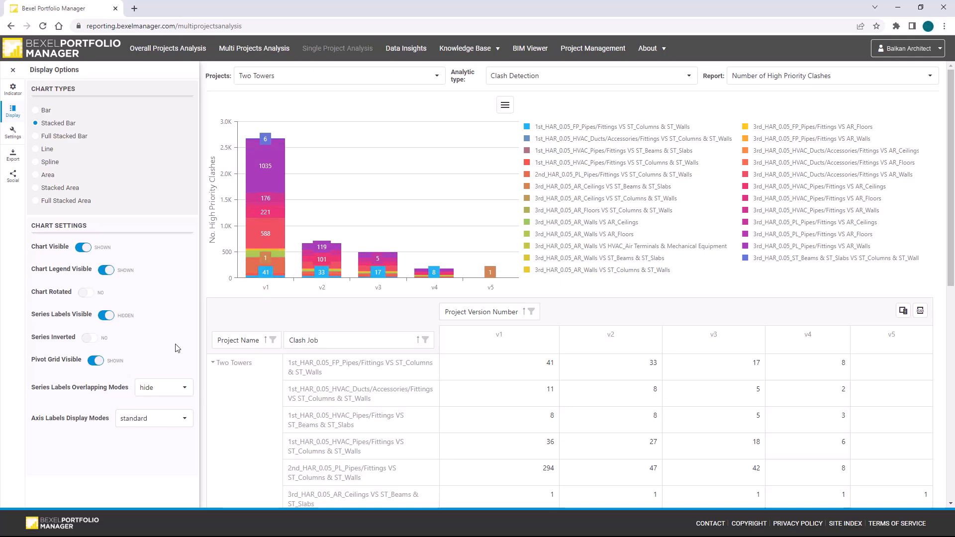
# Hide the series labels on the clash chart and filter the clash jobs to 1st_HAR_0.05_FP_Pipes/Fittings VS ST_Columns & ST_Walls.
pyautogui.click(105, 316)
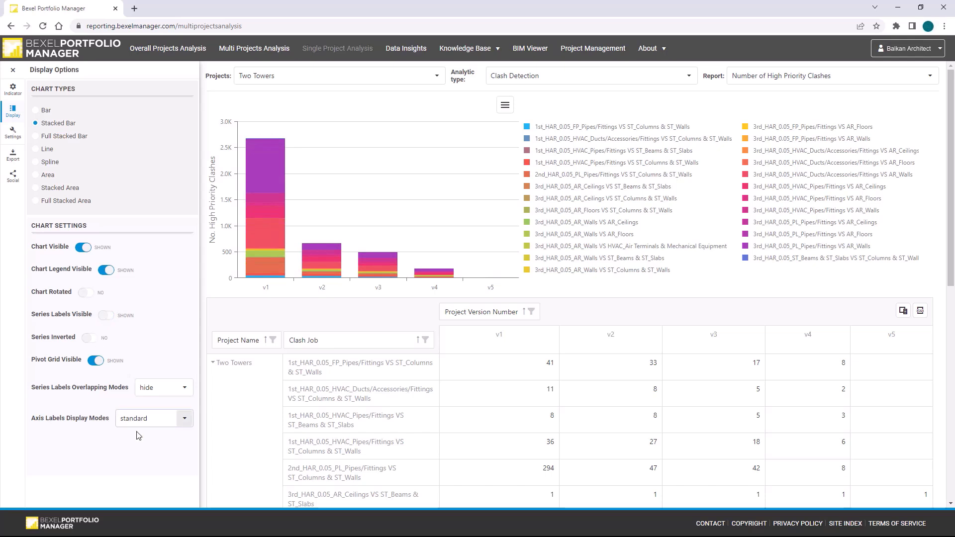
pyautogui.click(425, 341)
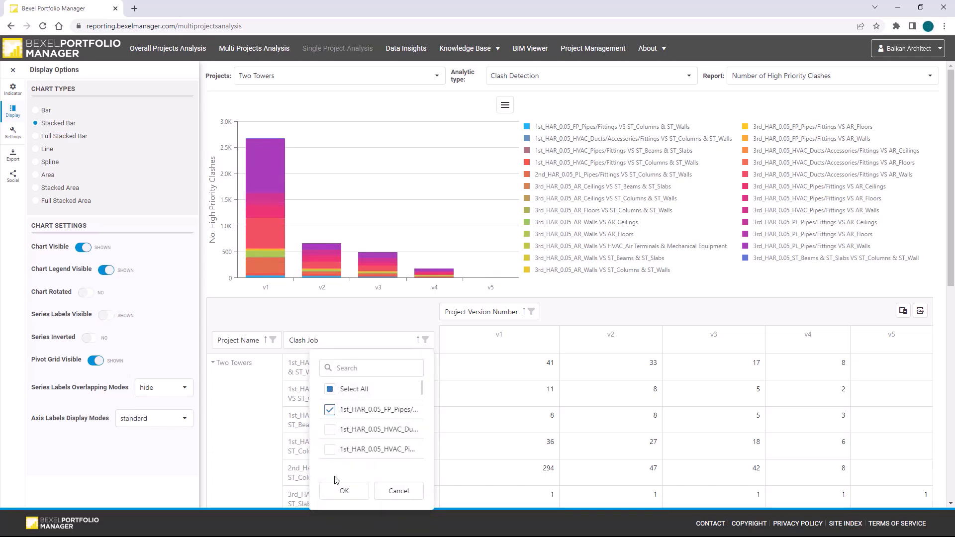
pyautogui.click(337, 492)
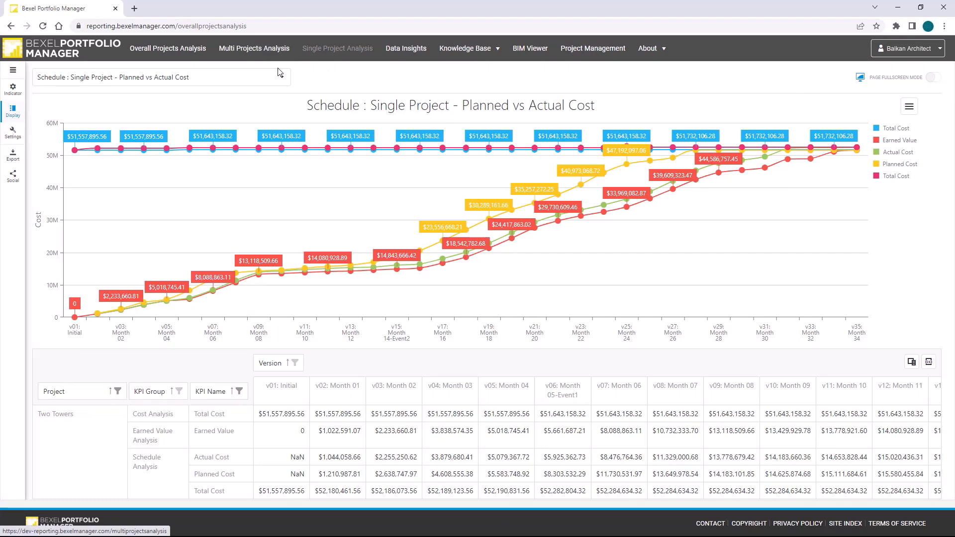
# View the Two Towers single-project charts for Schedule - Earned Value, Earned Value - Cost Variance and Earned Value - Schedule Variance.
pyautogui.click(279, 74)
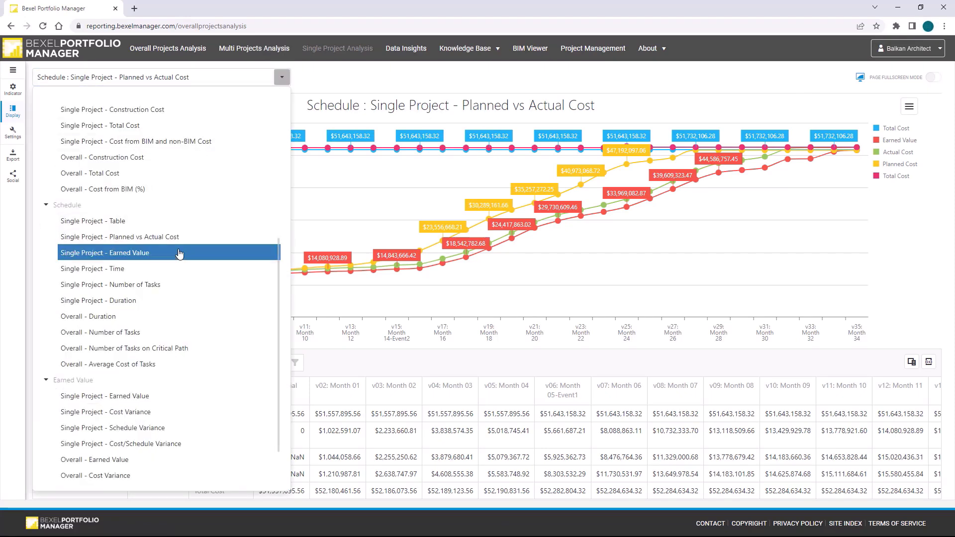
pyautogui.click(104, 252)
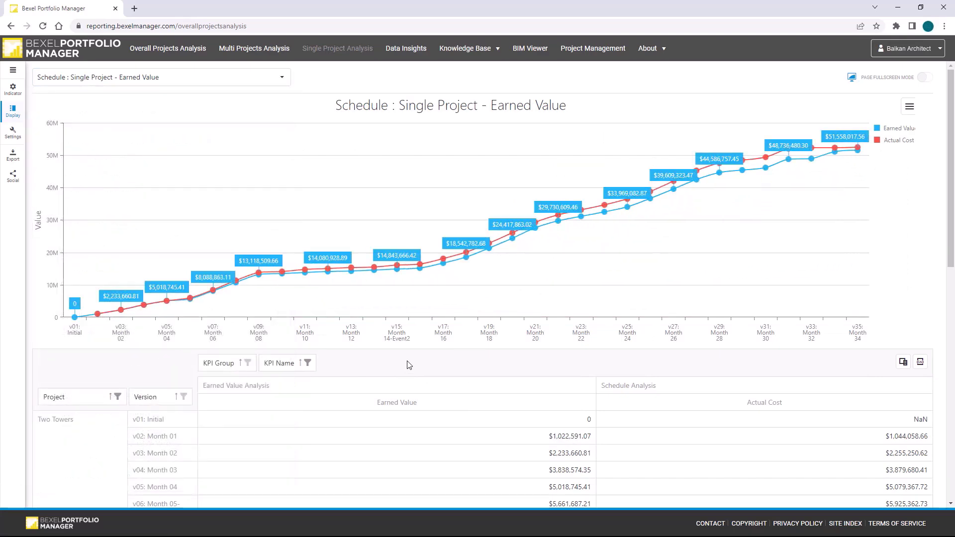
pyautogui.click(282, 78)
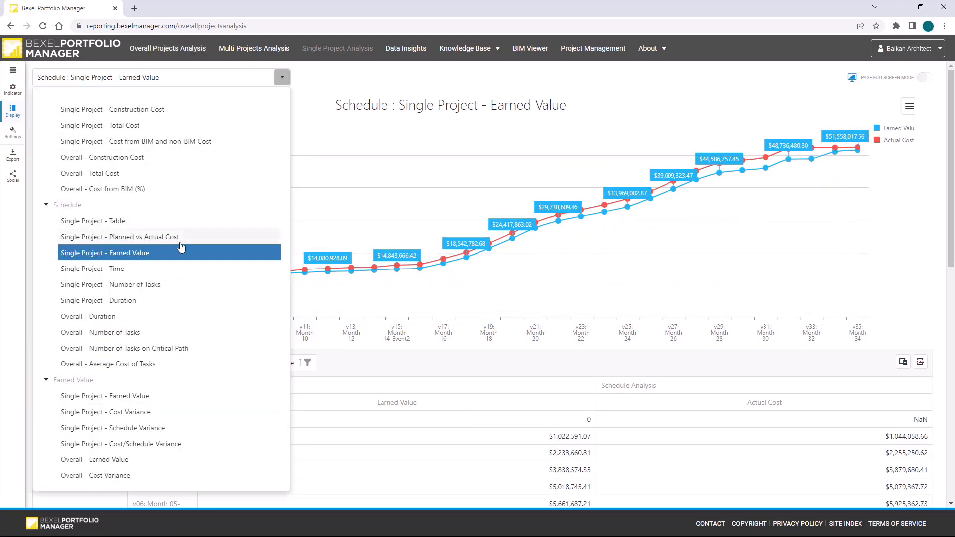
pyautogui.click(140, 412)
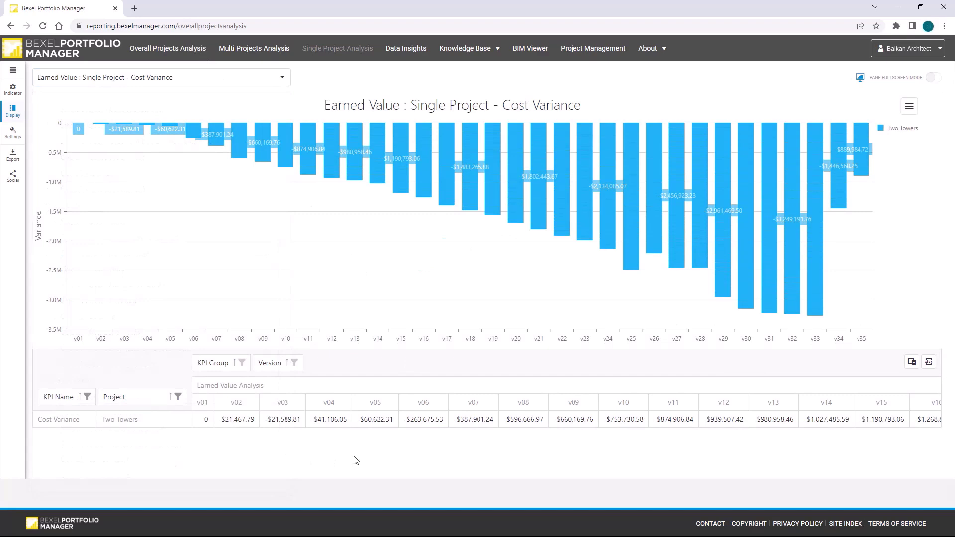
pyautogui.click(281, 77)
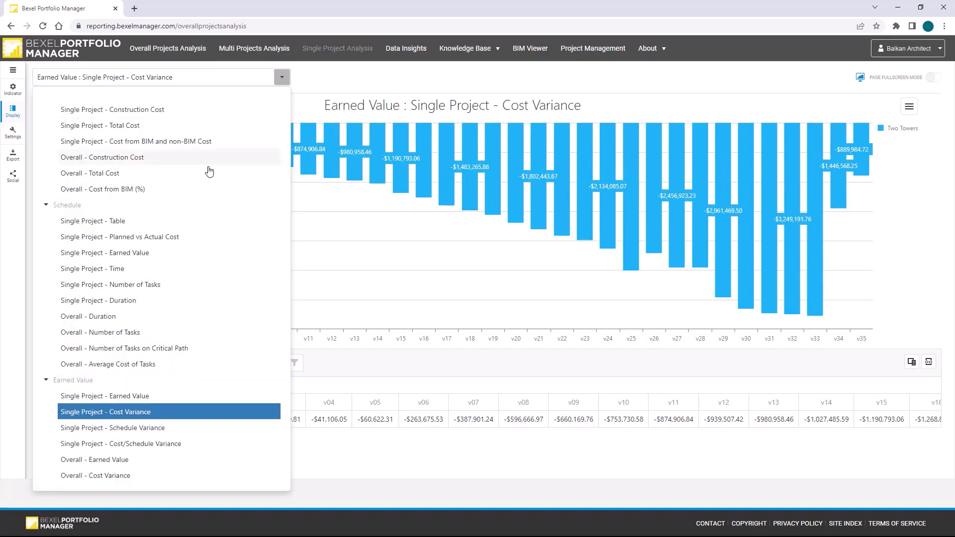
pyautogui.click(183, 427)
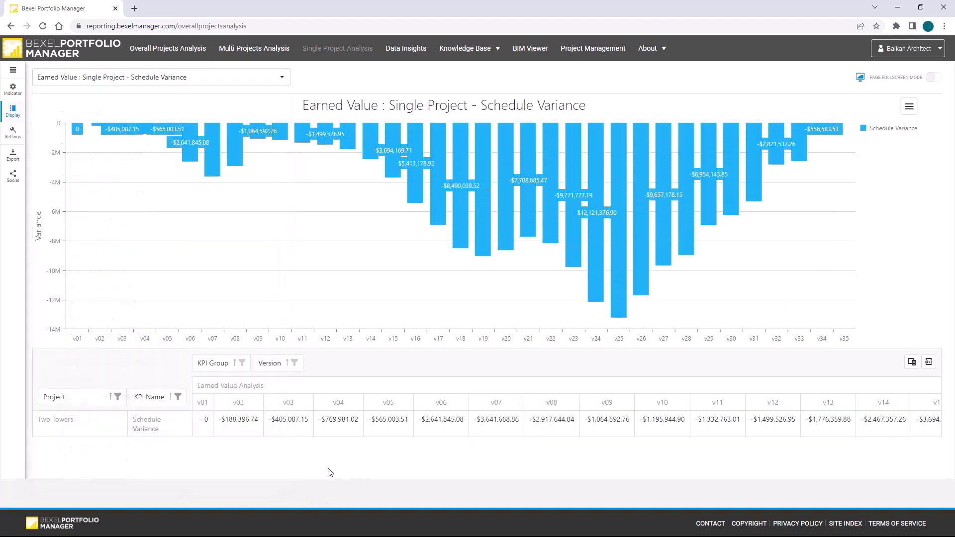